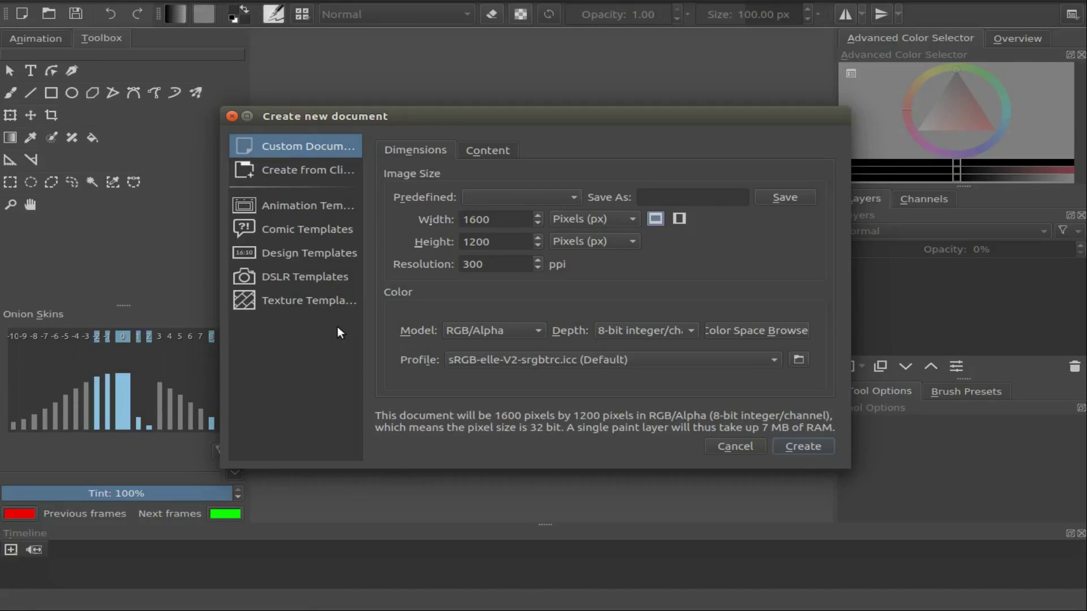
- Create a 1600 by 1200 px RGB/Alpha document and switch the Ink-4 Pen Rough brush to a text brush tip
left_click(802, 446)
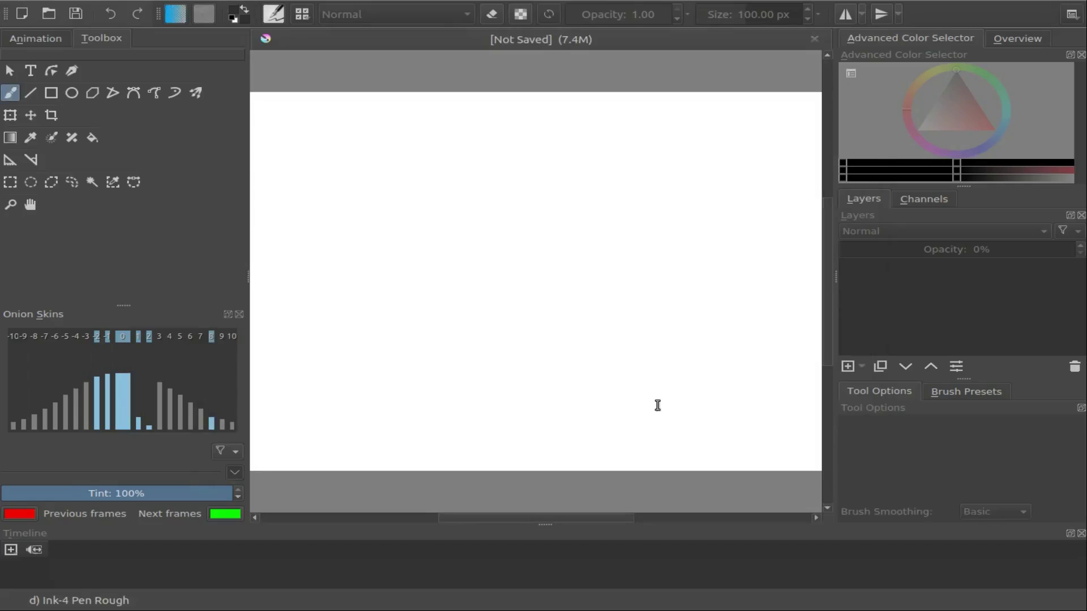
left_click(274, 16)
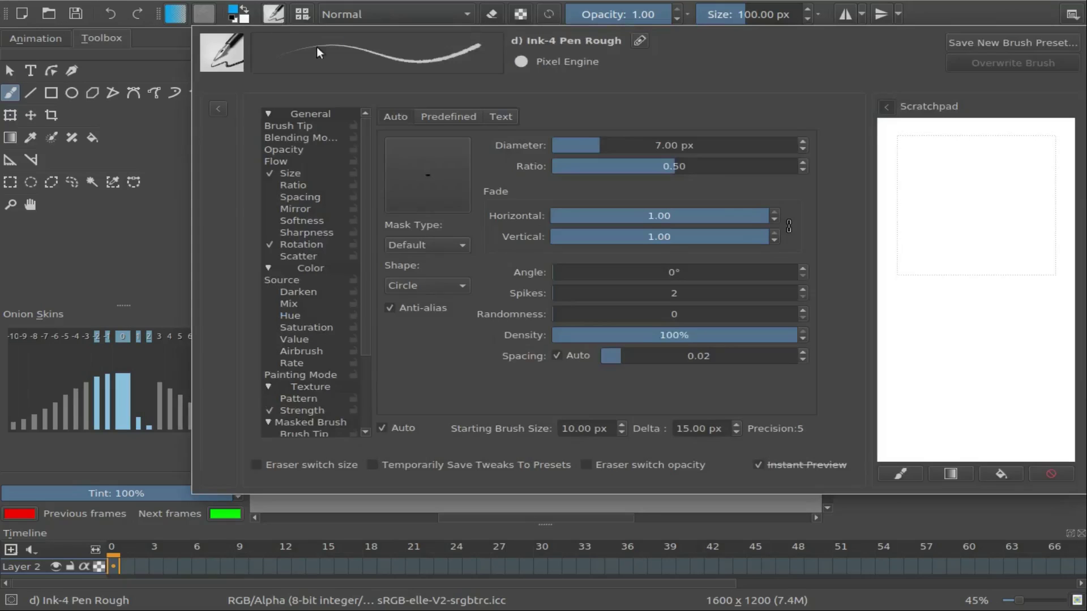
left_click(501, 117)
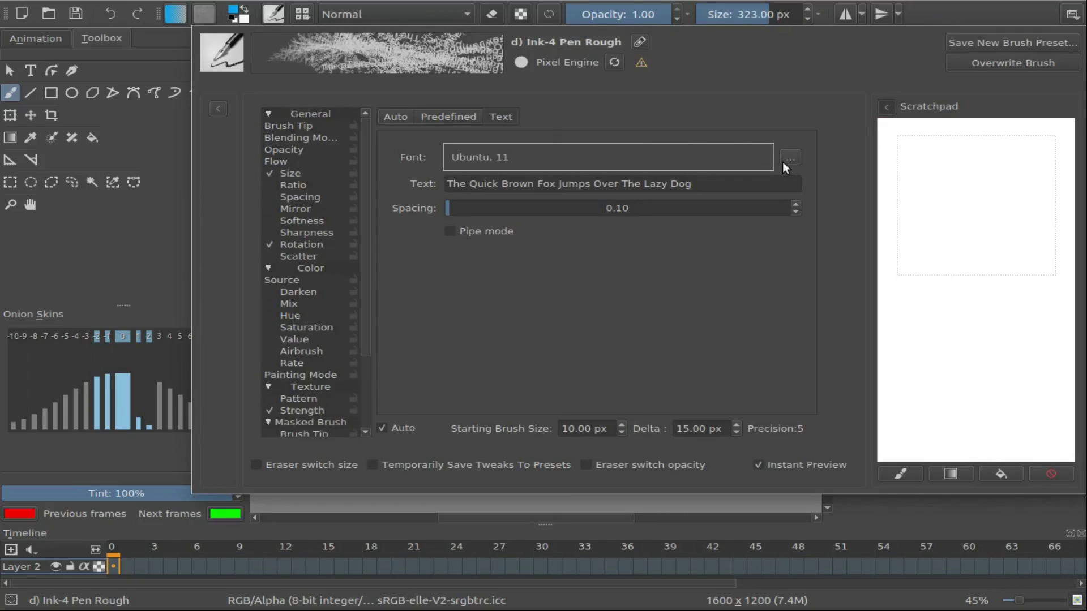
- Replace the brush tip's text with "This Is Redfeather" and test it with strokes on the scratchpad
left_click(694, 184)
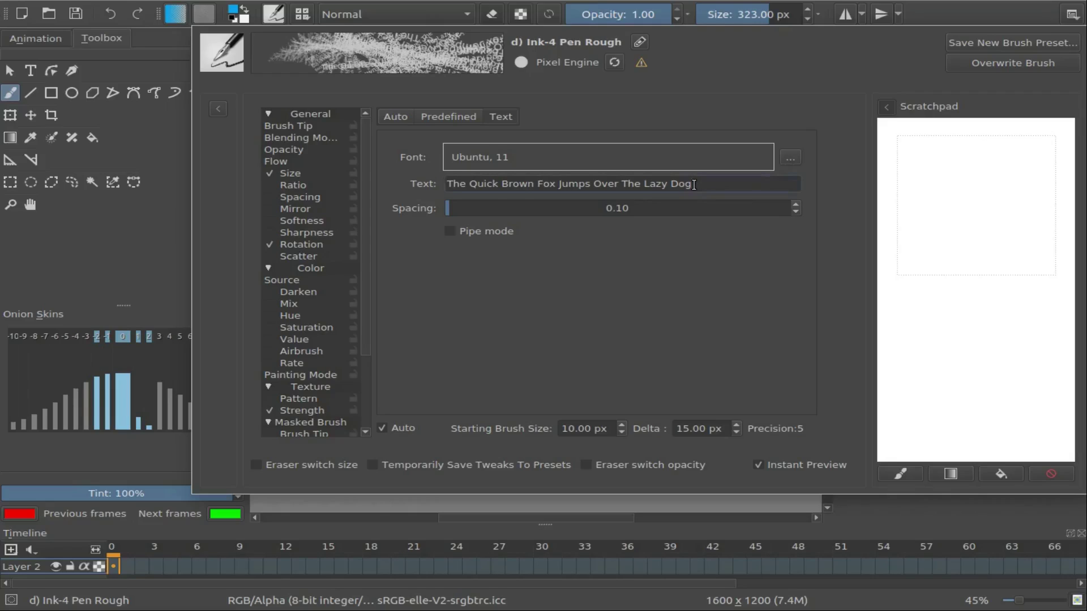
left_click_drag(694, 185, 433, 197)
key("BackSpace")
type("This Is Redfeather")
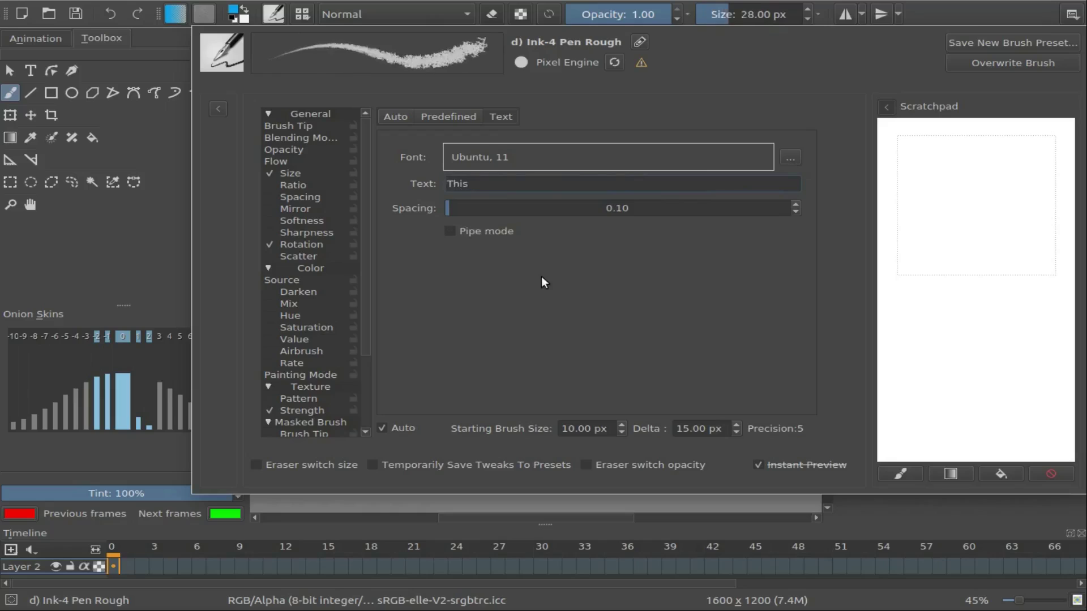
left_click(938, 164)
left_click_drag(920, 148, 956, 172)
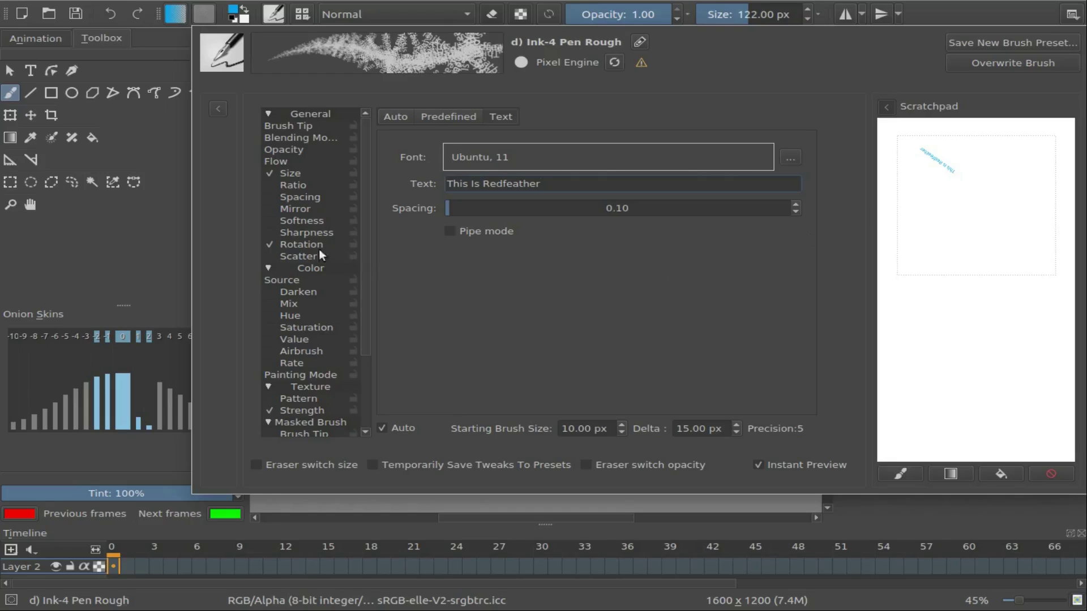
- Disable the brush's Rotation setting and stamp the text once on the scratchpad
left_click(267, 245)
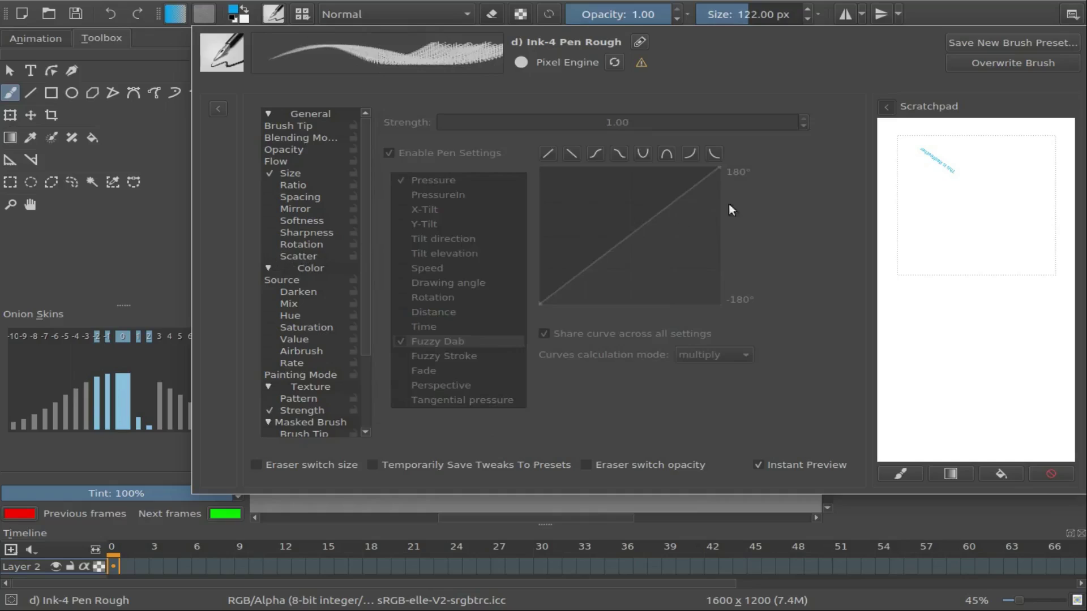
left_click(966, 191)
- Set the text brush tip's font to Ubuntu Regular at size 40
left_click(291, 127)
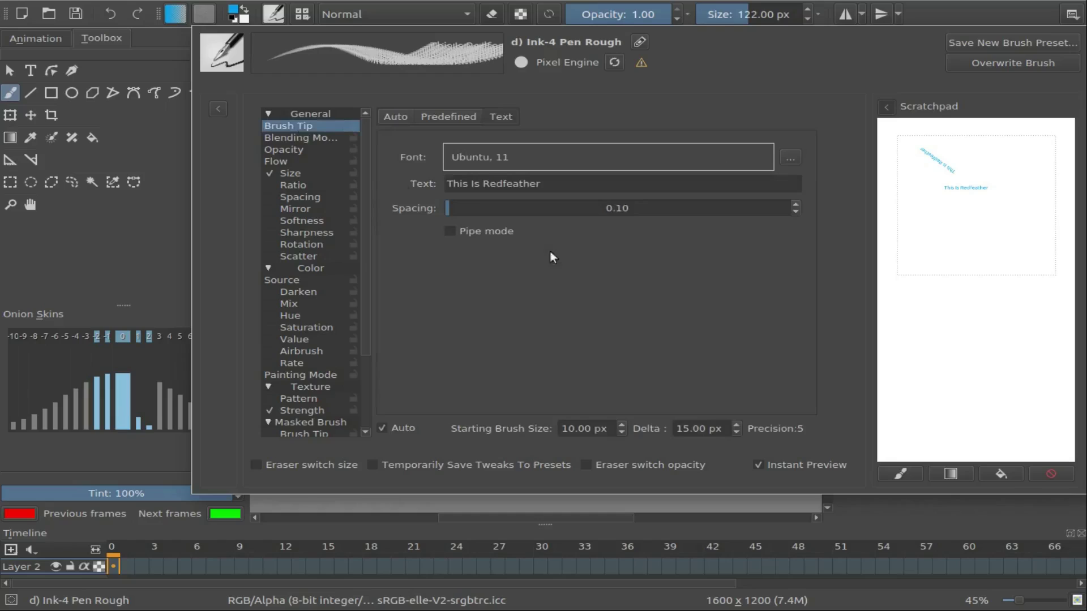
left_click(790, 158)
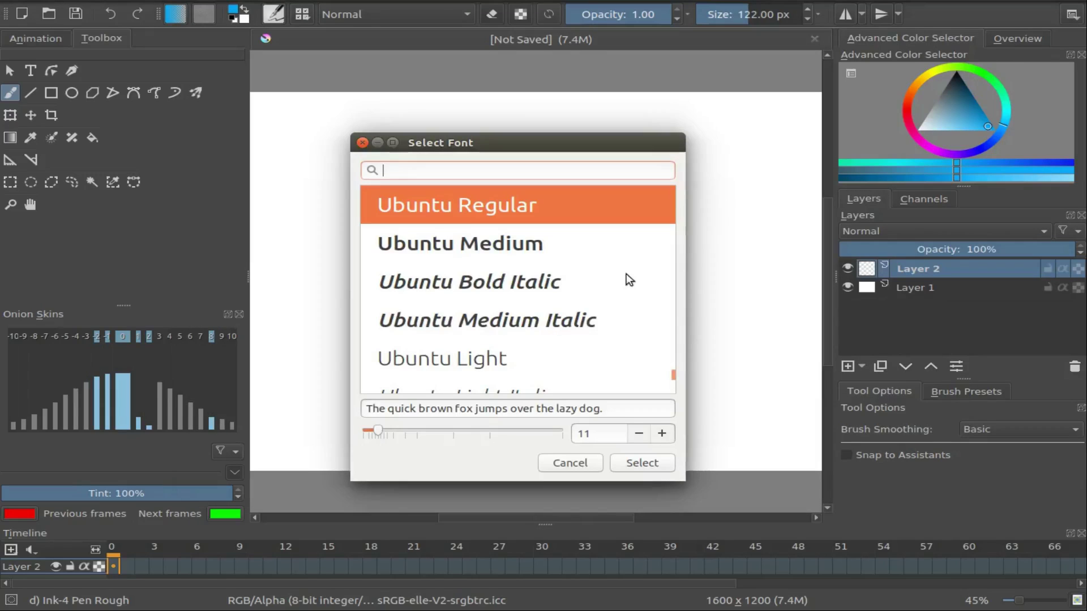
left_click(665, 434)
left_click(665, 433)
left_click(665, 434)
left_click(665, 434)
left_click(663, 438)
left_click(663, 439)
left_click(663, 440)
left_click(663, 440)
left_click(663, 442)
left_click(663, 442)
left_click(663, 445)
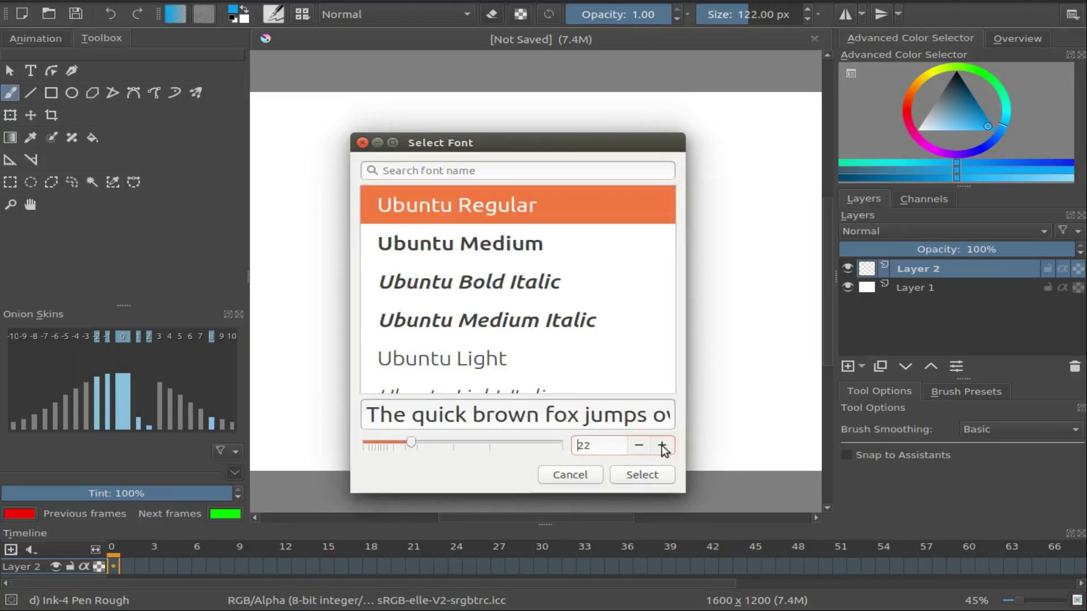
left_click(663, 446)
left_click(662, 446)
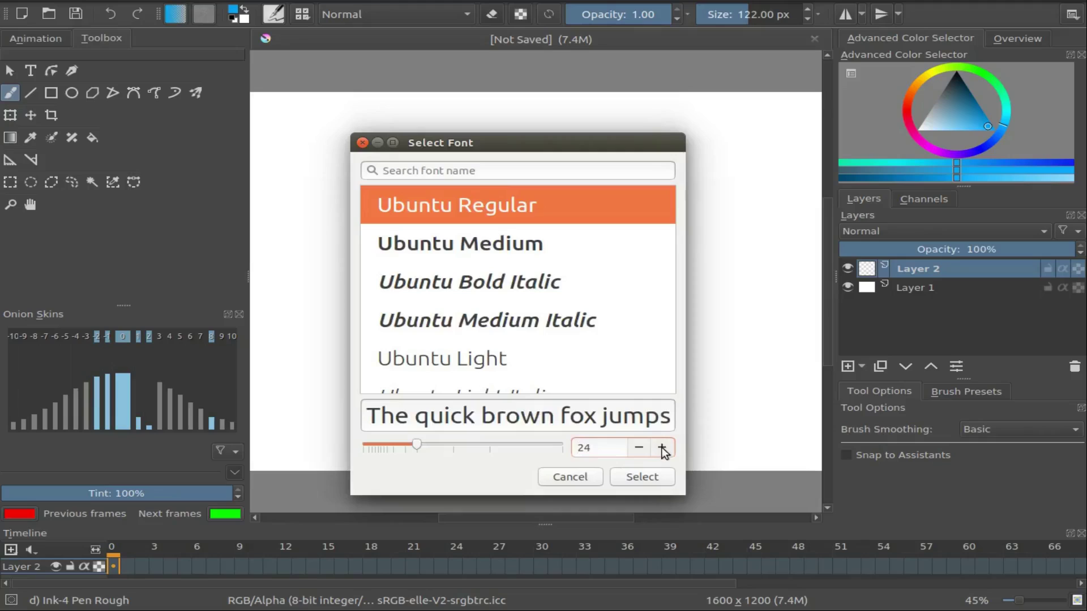
left_click(662, 449)
left_click(663, 449)
left_click(663, 450)
left_click(662, 451)
left_click(662, 451)
left_click(662, 453)
left_click(663, 453)
left_click(664, 455)
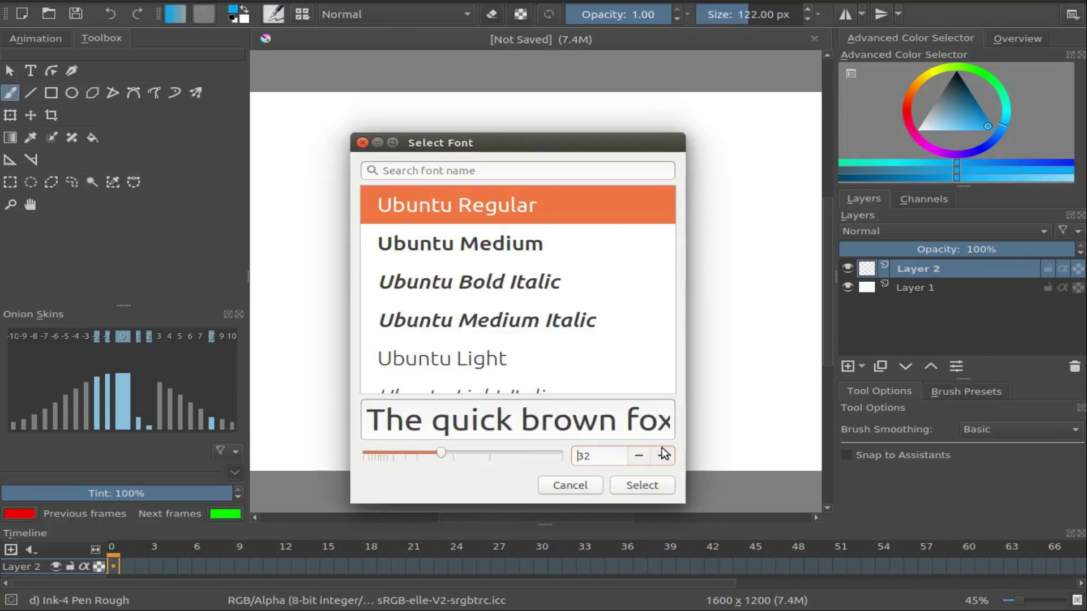
left_click(665, 454)
left_click(665, 455)
left_click(665, 456)
left_click(666, 457)
left_click(666, 459)
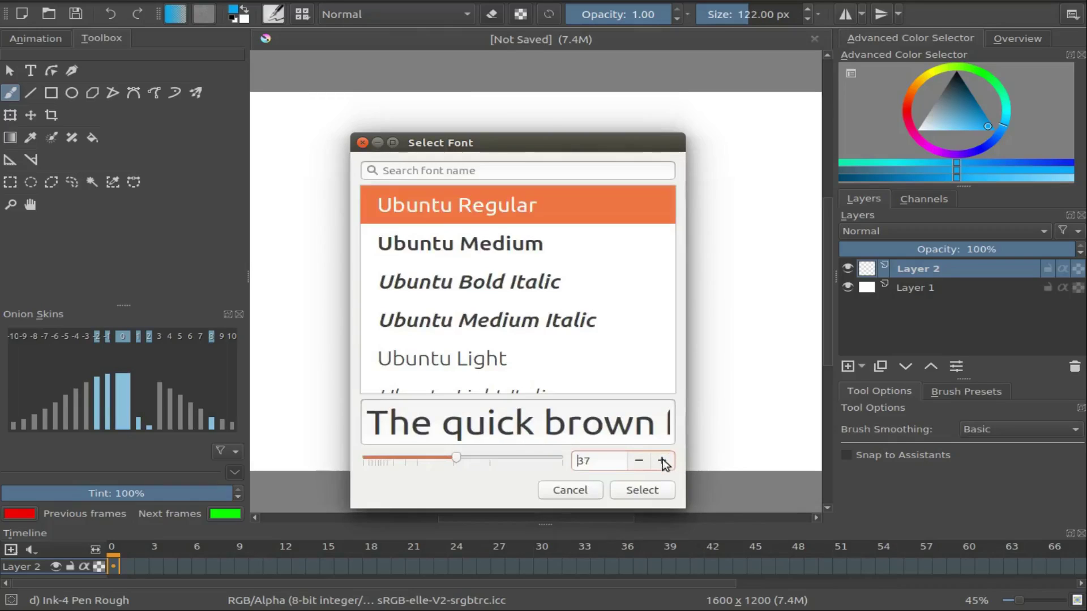
left_click(662, 461)
left_click(663, 461)
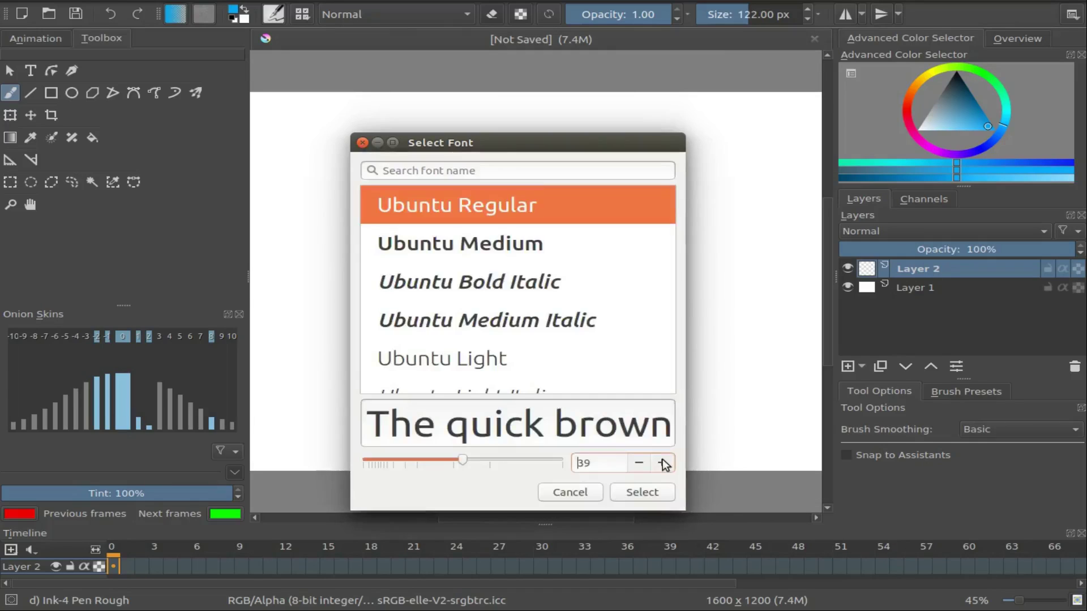
left_click(663, 462)
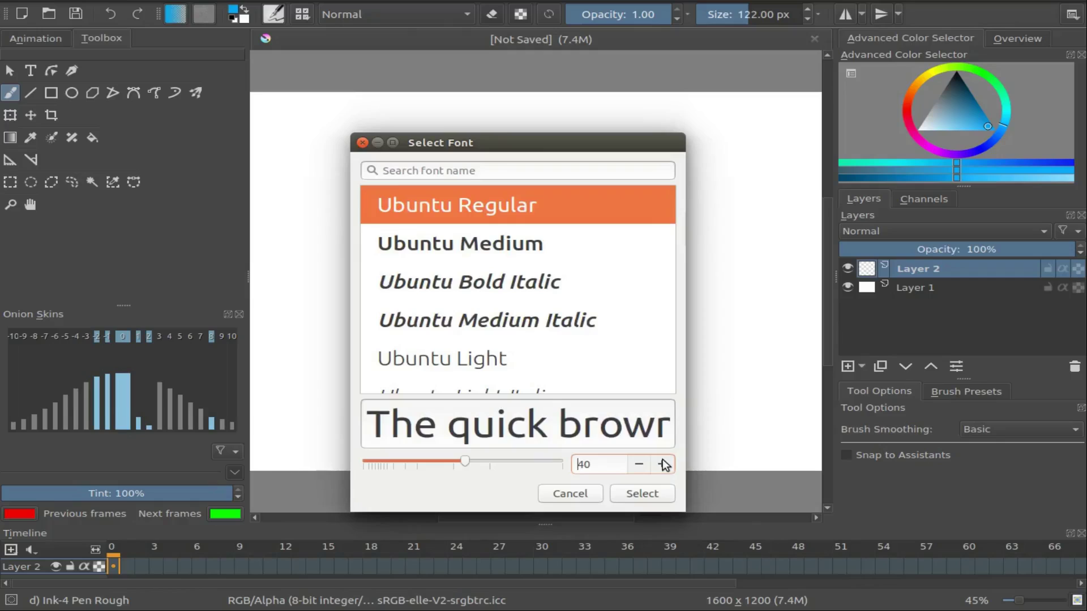
left_click(648, 497)
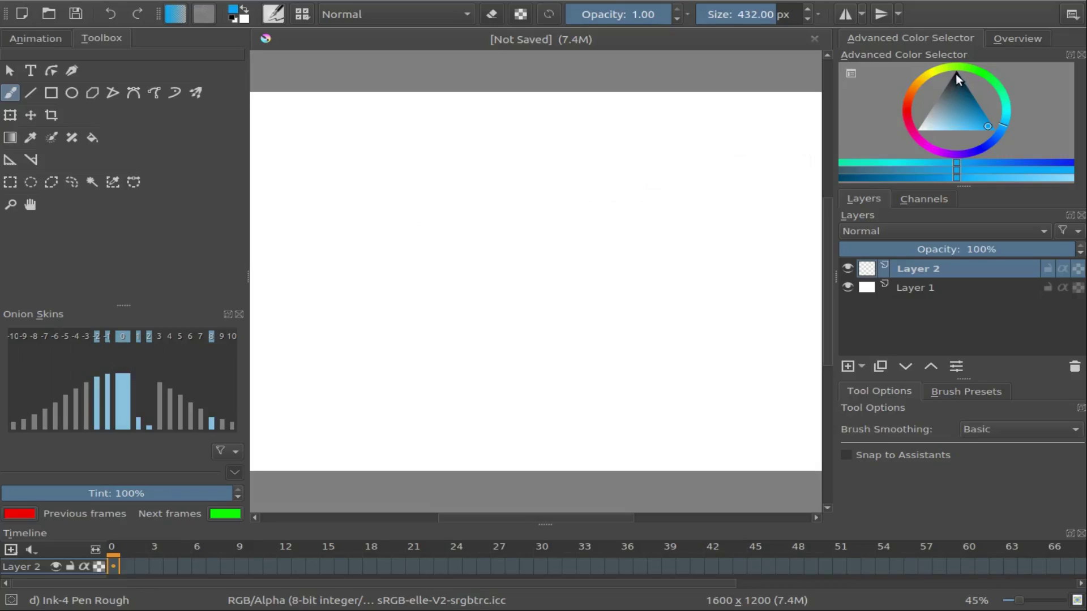
- Pick a near-black colour, try an ellipse about 703 by 736 px with the text brush, and undo it
left_click(956, 76)
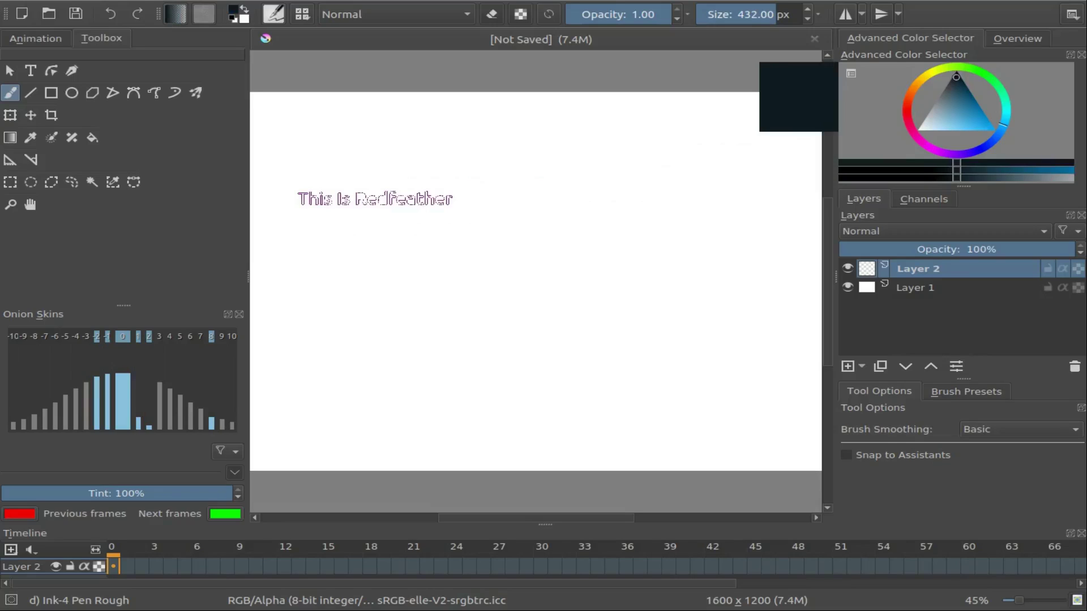
left_click(70, 93)
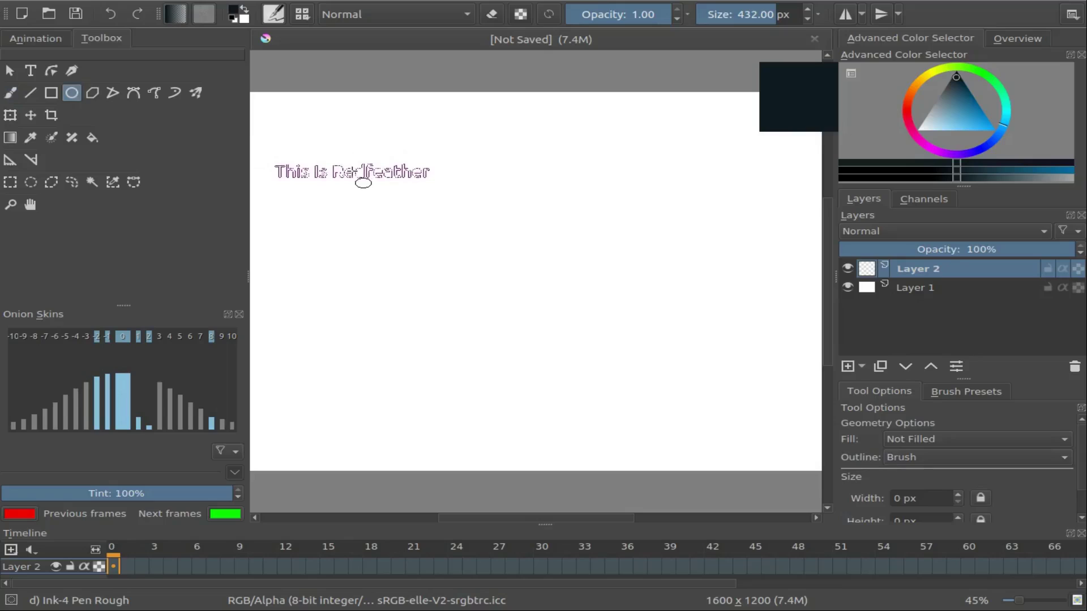
mouse_move(351, 169)
left_mouse_down()
mouse_move(396, 241)
mouse_move(446, 245)
mouse_move(488, 264)
mouse_move(500, 332)
mouse_move(594, 388)
mouse_move(615, 415)
left_mouse_up()
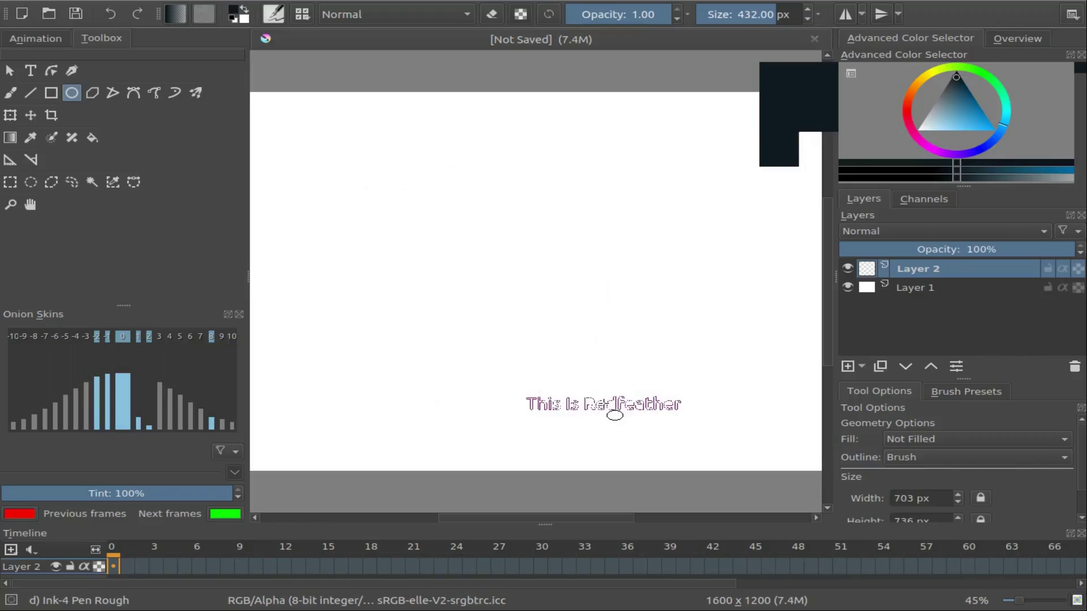
key("ctrl+z")
- Enable pipe mode for the text brush tip and draw an ellipse about 781 by 659 px on the canvas
left_click(274, 14)
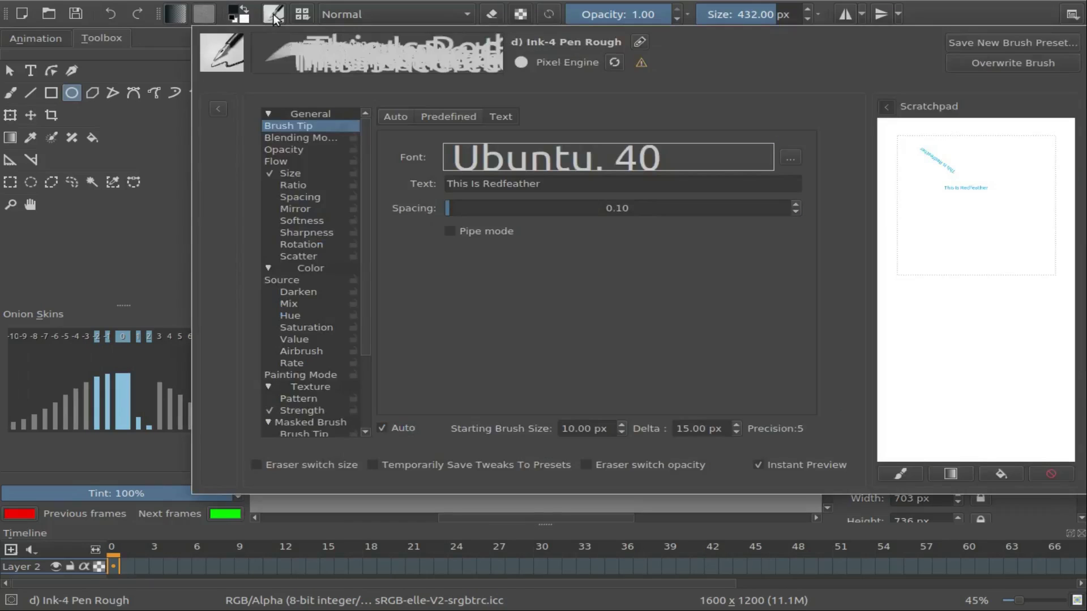
left_click(449, 232)
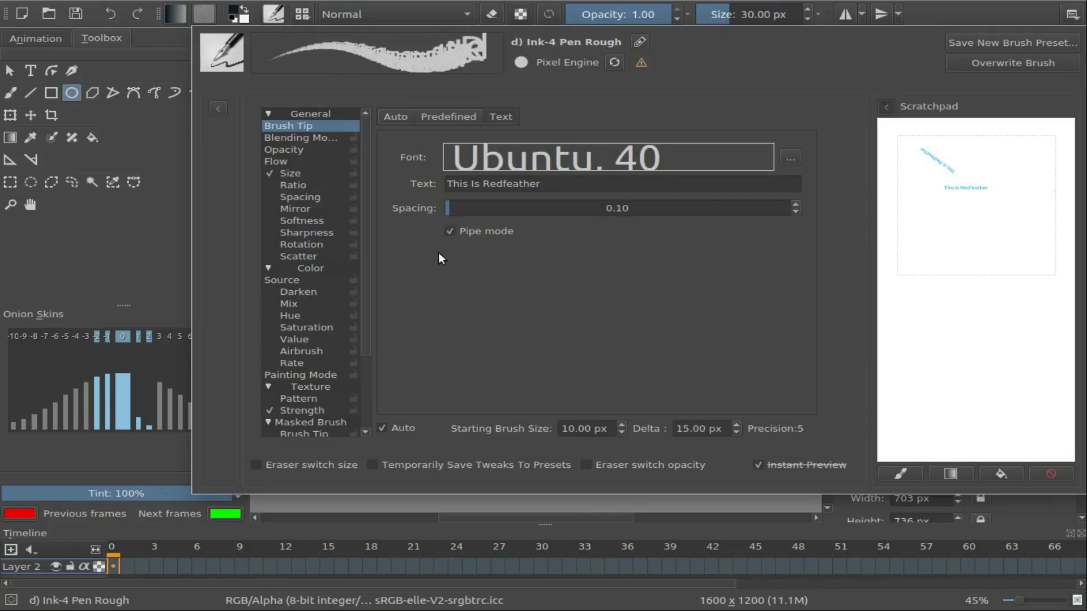
left_click(148, 212)
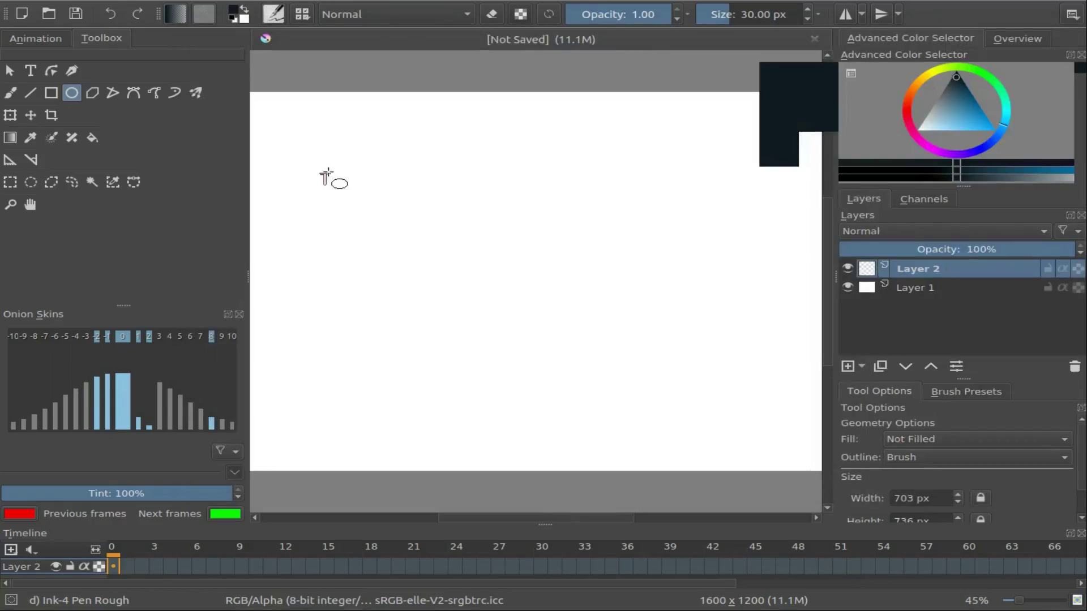
mouse_move(330, 147)
left_mouse_down()
mouse_move(379, 192)
mouse_move(553, 293)
mouse_move(586, 300)
mouse_move(591, 315)
mouse_move(578, 336)
mouse_move(606, 353)
left_mouse_up()
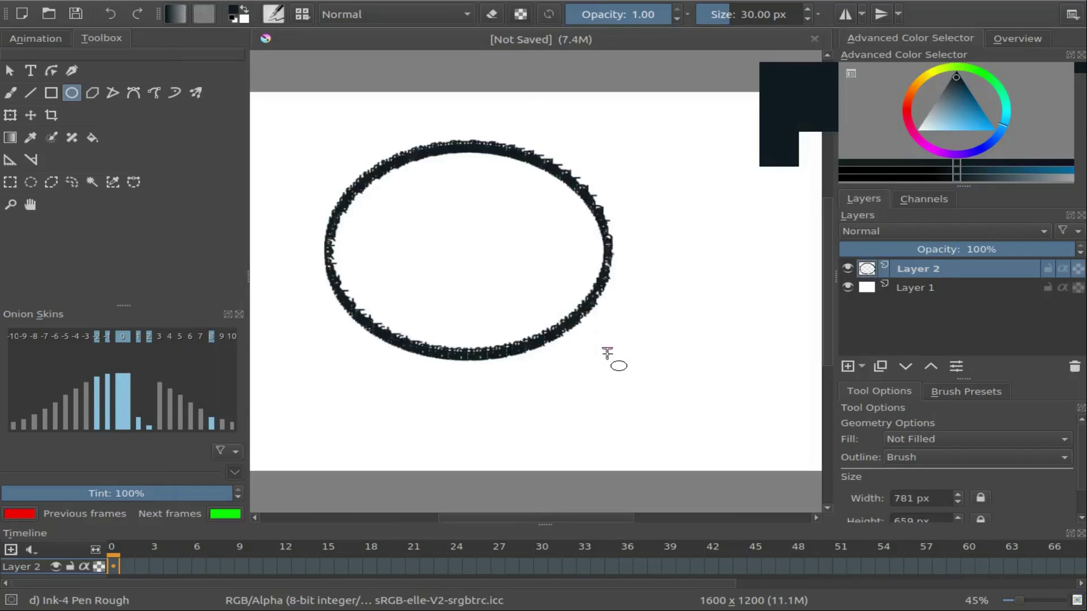
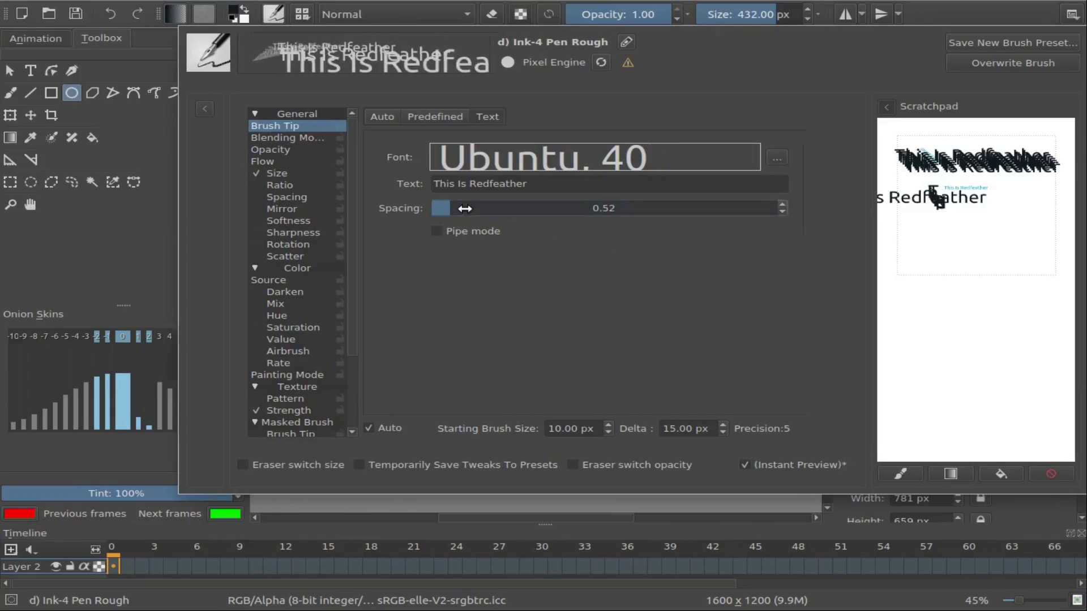
- Draw an ellipse about 513 by 563 px with the whole-phrase text brush at 0.52 spacing
key("Escape")
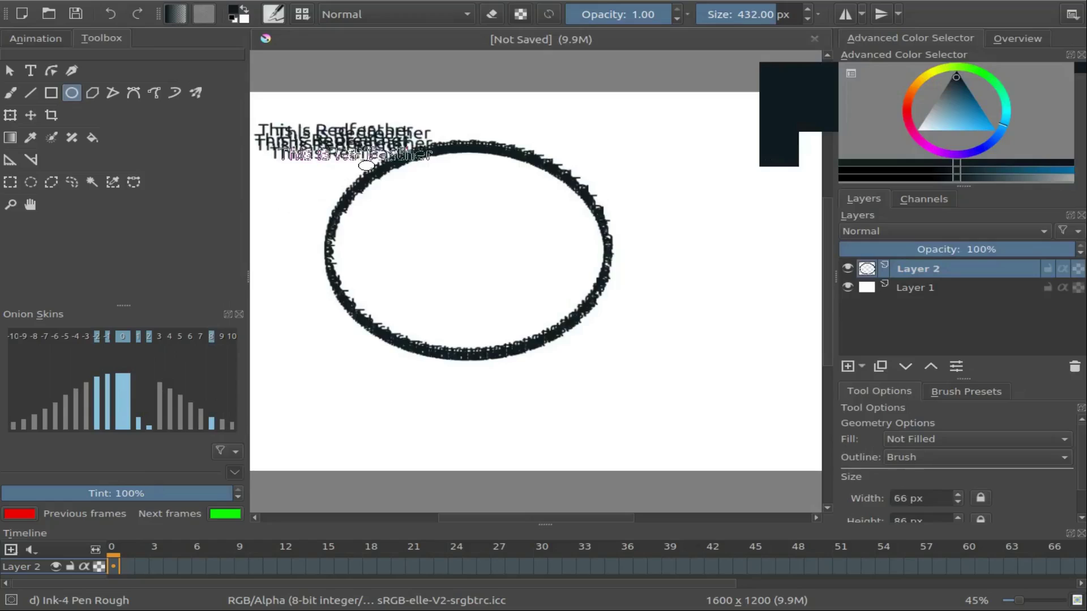
left_click_drag(494, 120, 671, 305)
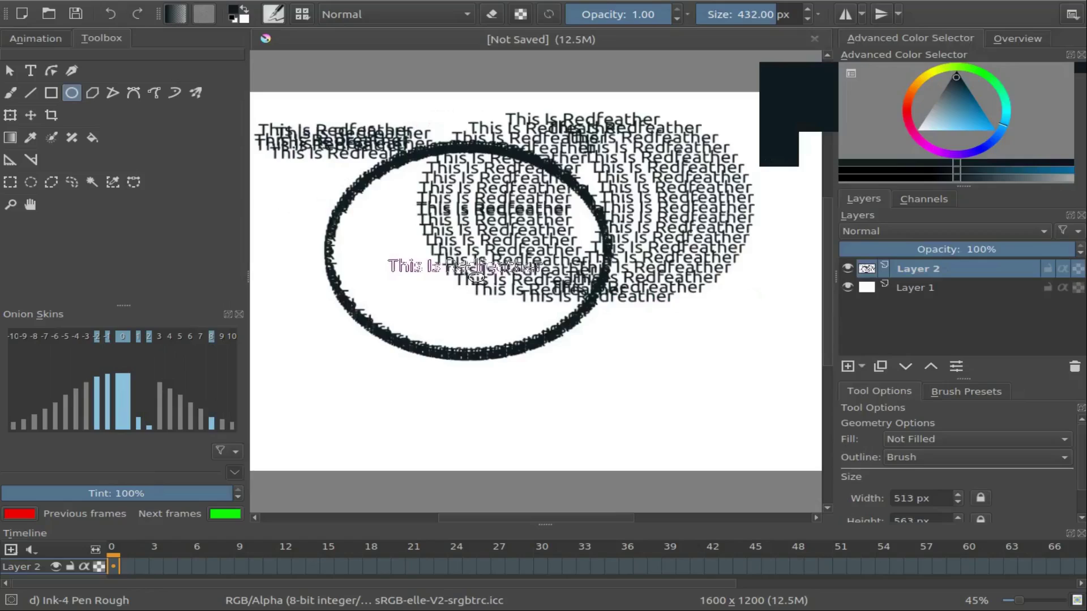
- Turn on pipe mode for the text brush tip and close the brush settings
left_click(274, 14)
left_click(439, 233)
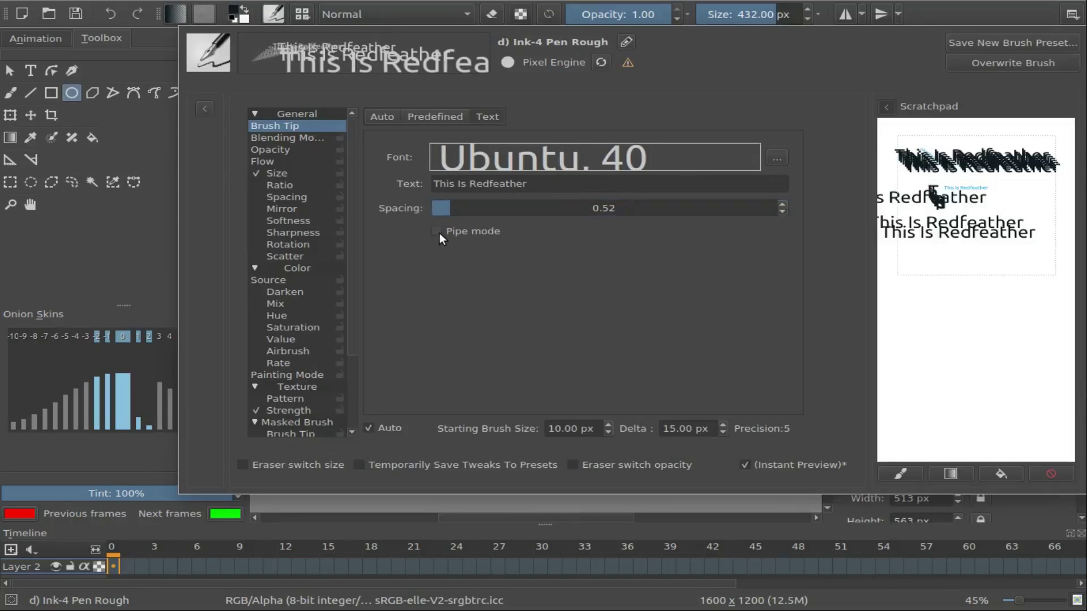
left_click(157, 255)
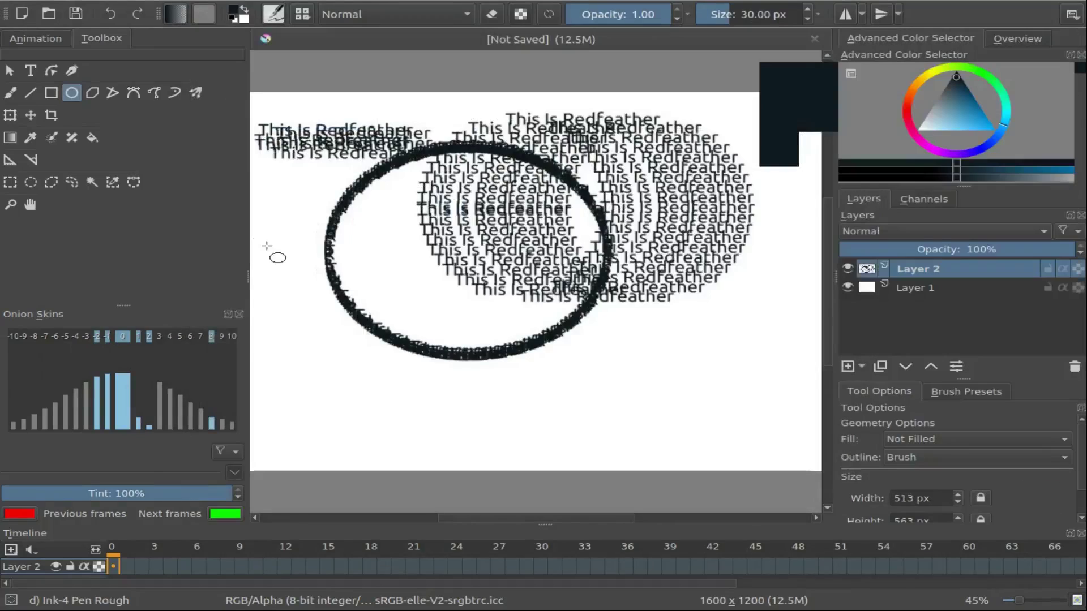
- Draw a test ellipse about 132 by 128 px inside the large one and undo all ellipses on the canvas
left_click_drag(354, 255, 405, 296)
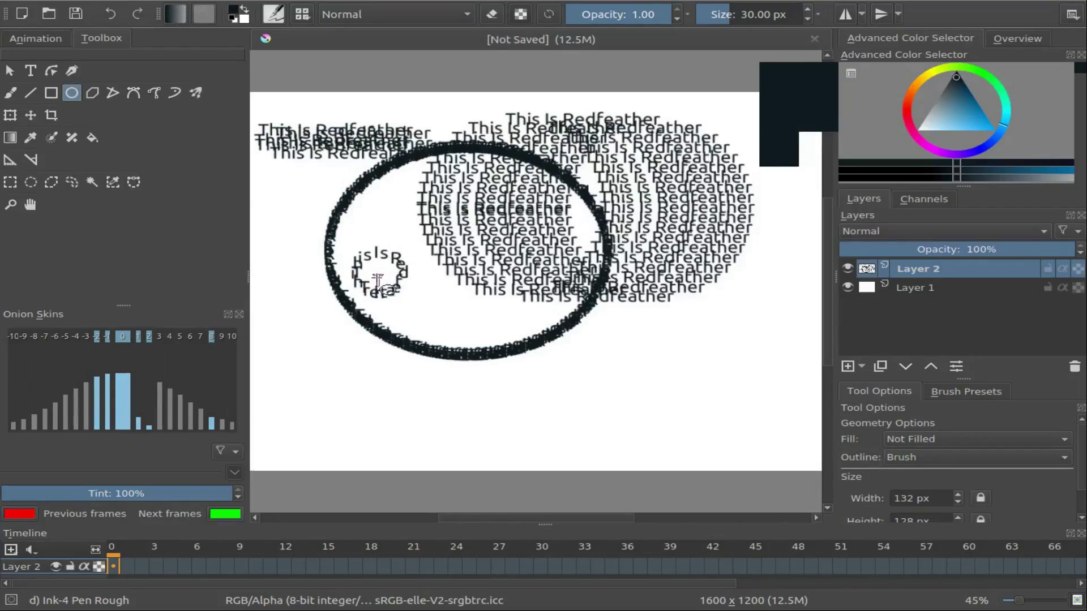
left_click(110, 14)
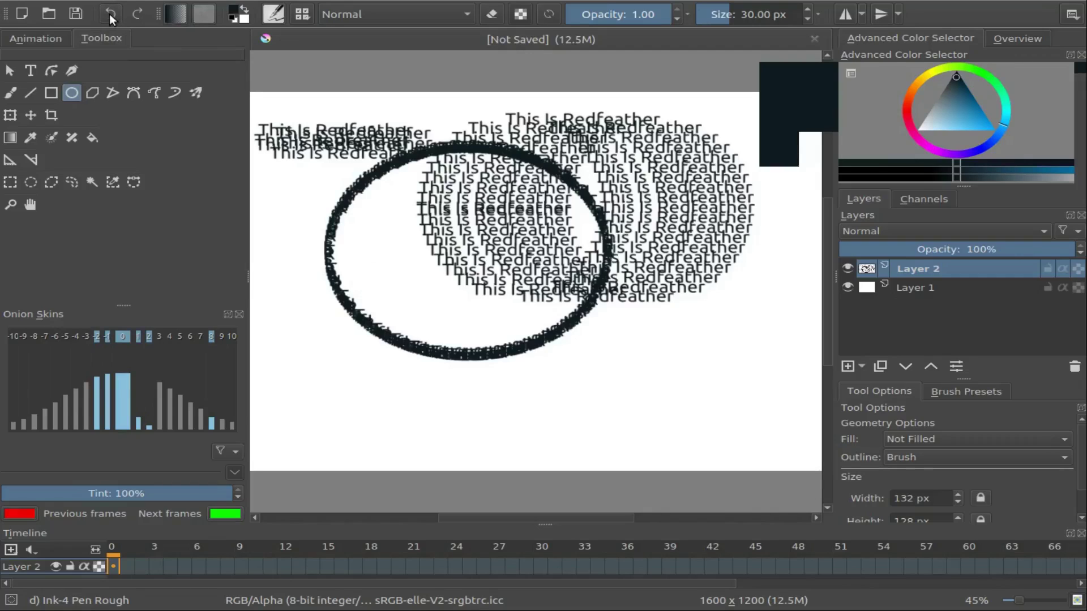
left_click(110, 14)
left_click(110, 13)
left_click(110, 14)
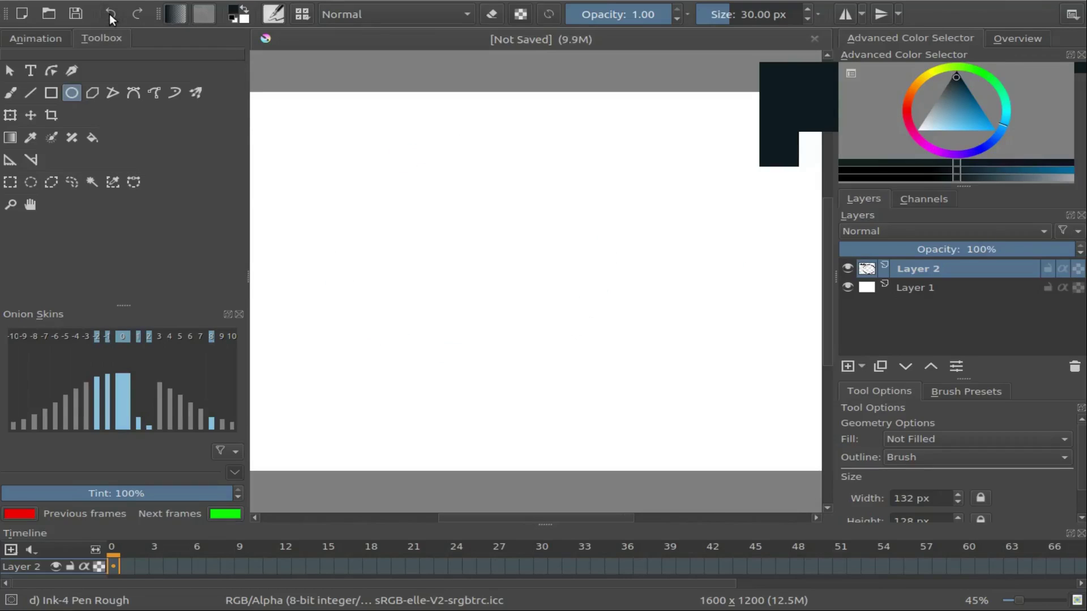
- Set the text brush tip's spacing to 0.73 and draw an ellipse about 129 by 119 px near the canvas's upper-left corner
left_click(273, 14)
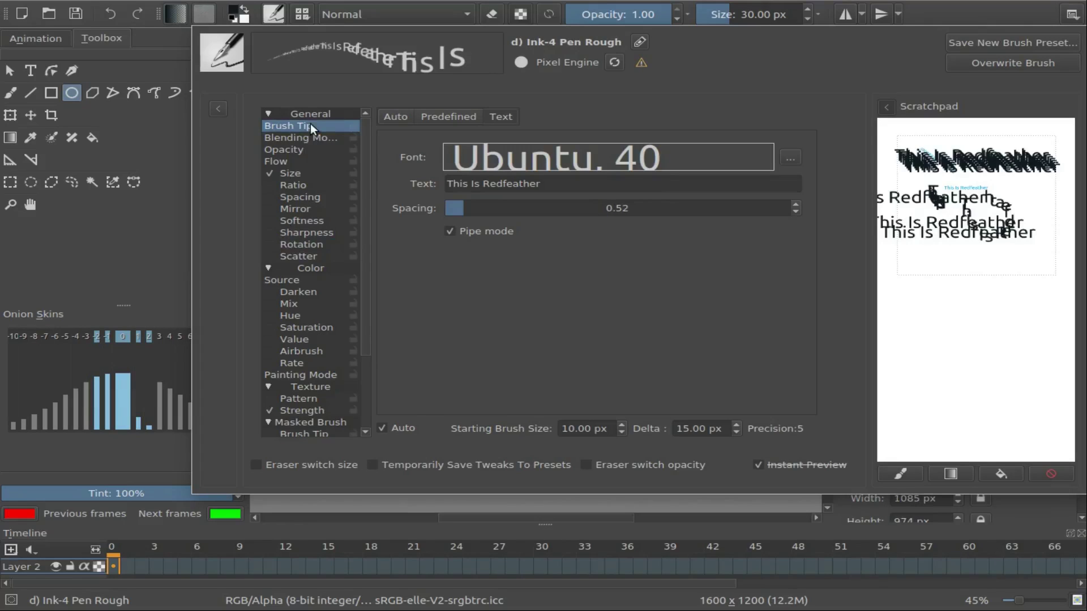
left_click(472, 208)
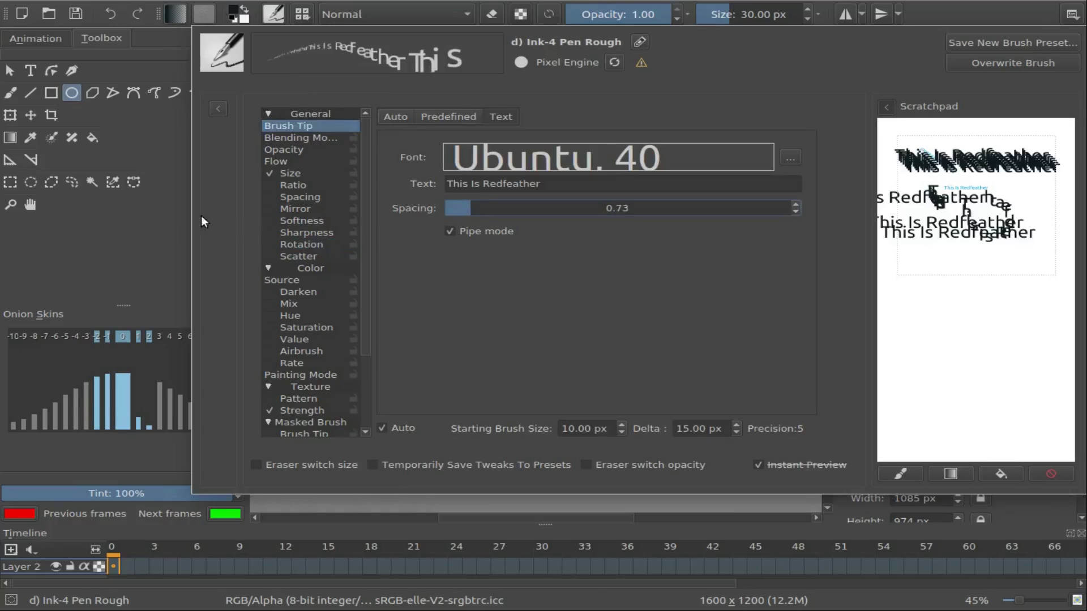
left_click(158, 233)
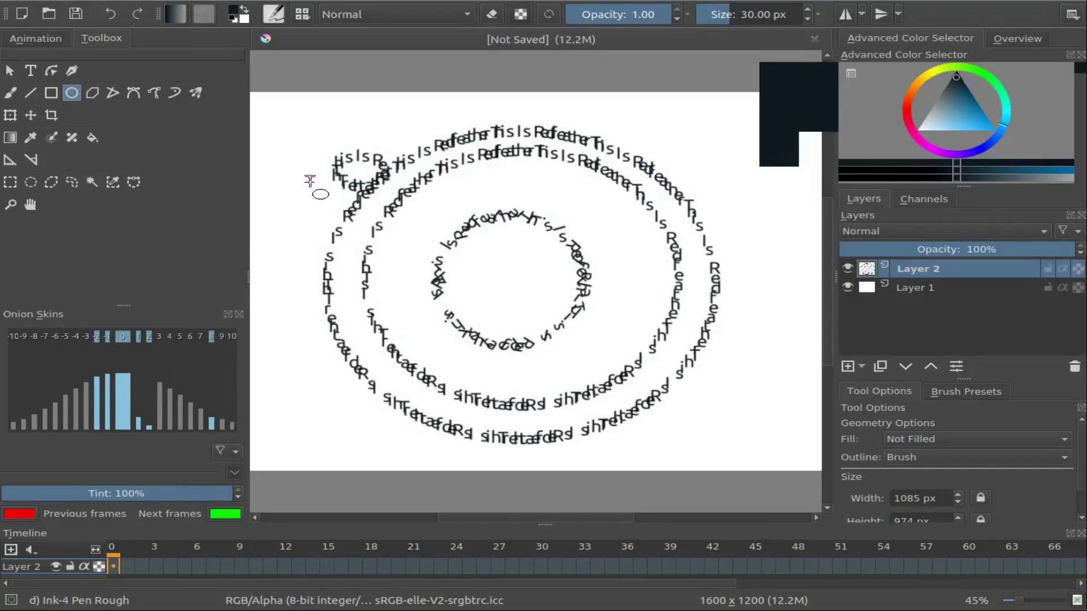
left_click_drag(278, 118, 311, 151)
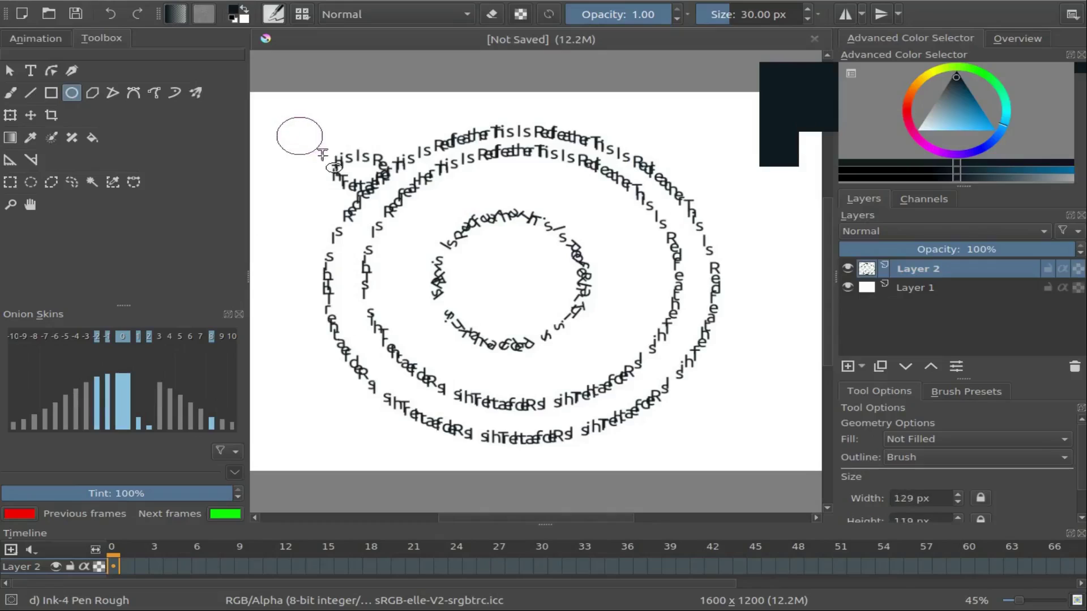
- Set the text brush tip's spacing to 0.80 and draw an ellipse about 612 by 486 px inside the large one
left_click(274, 14)
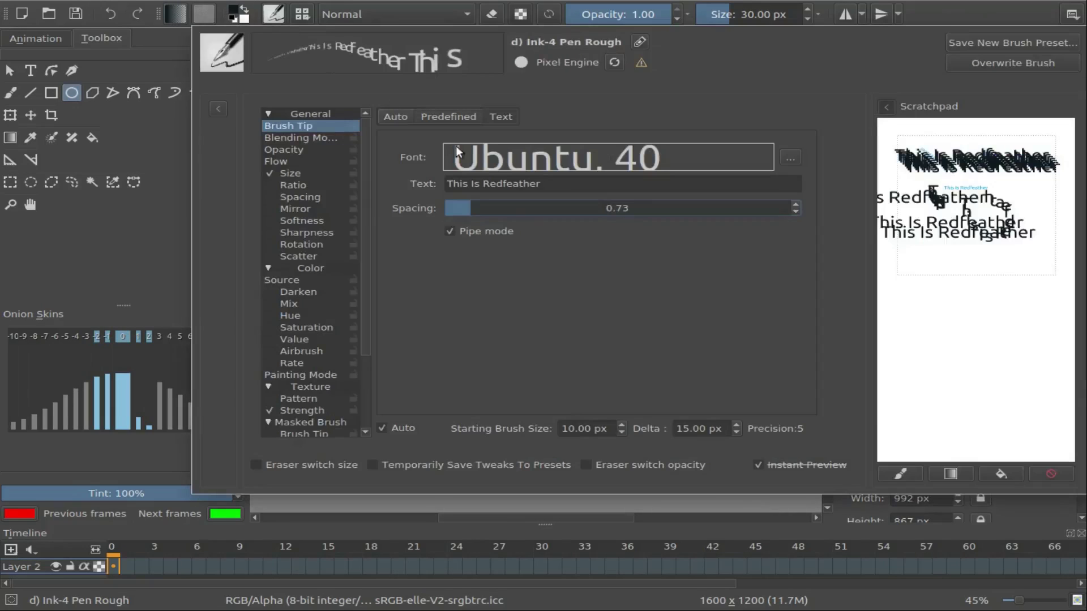
left_click(474, 208)
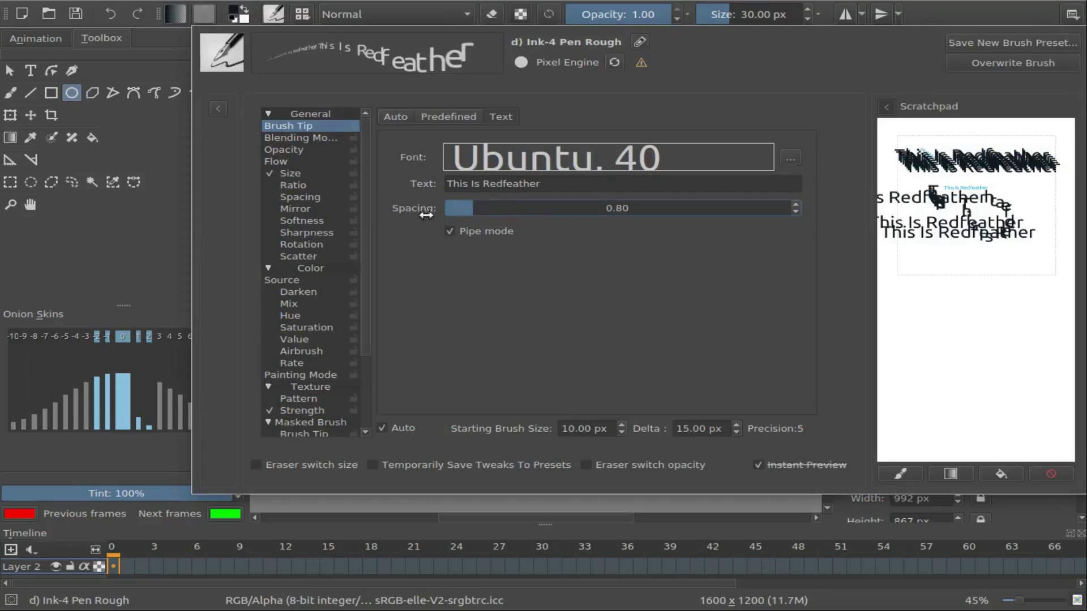
left_click(168, 235)
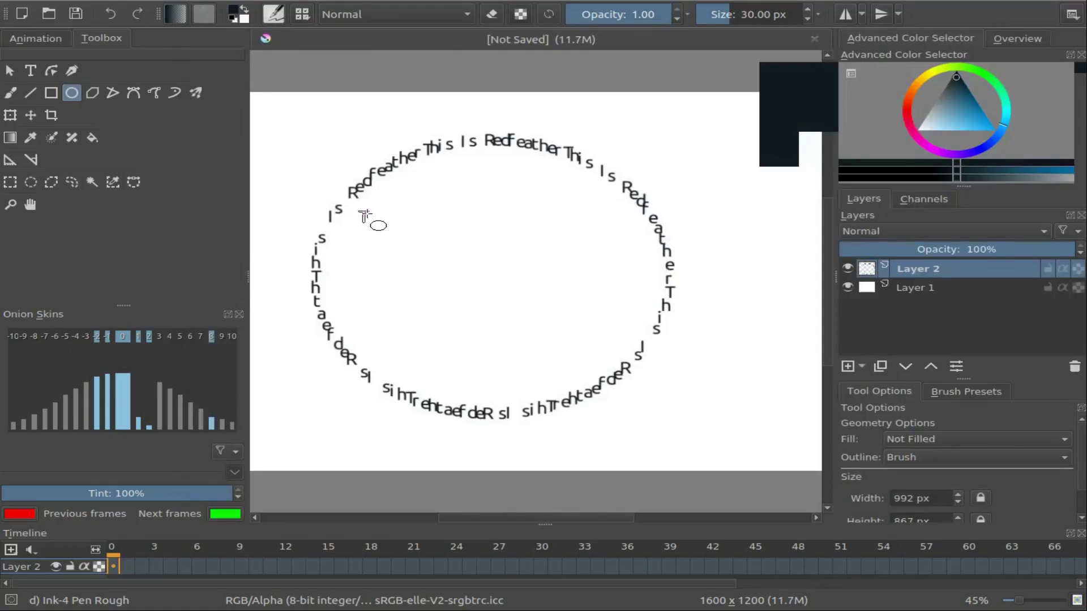
mouse_move(367, 211)
left_mouse_down()
mouse_move(394, 251)
mouse_move(469, 305)
mouse_move(585, 365)
left_mouse_up()
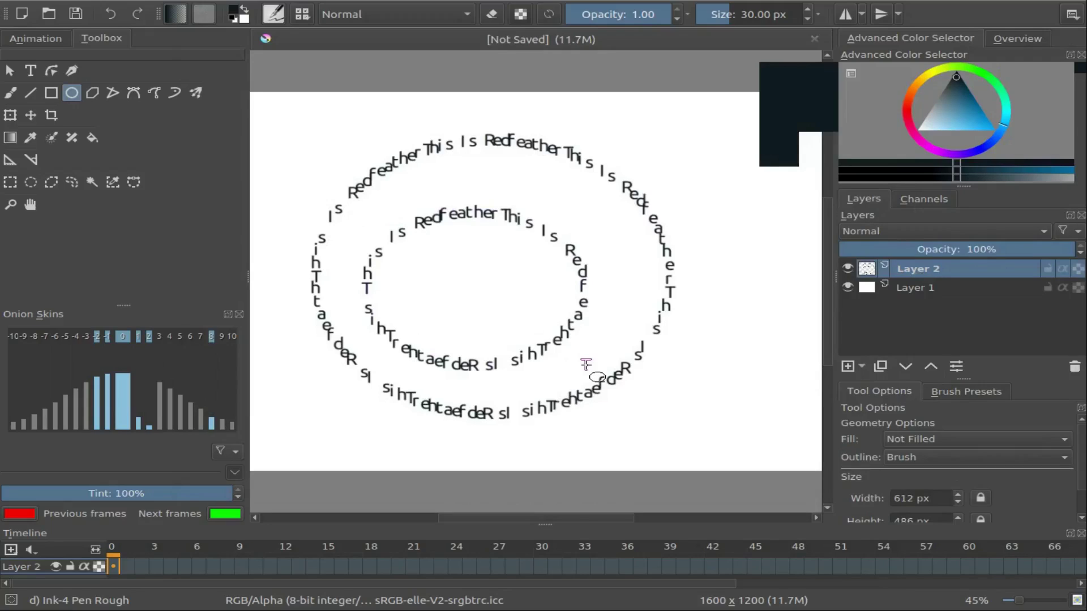
- Raise the text brush tip's spacing to 1.12 and gradually lower it to 0.76 to compare the stroke preview
left_click(276, 17)
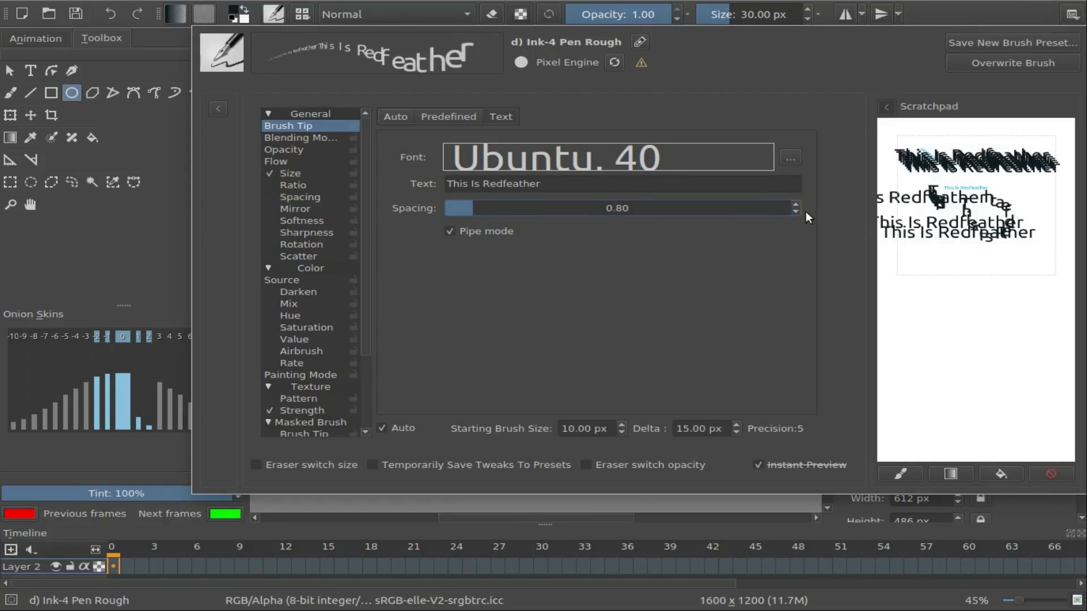
scroll(798, 204, "up", 20)
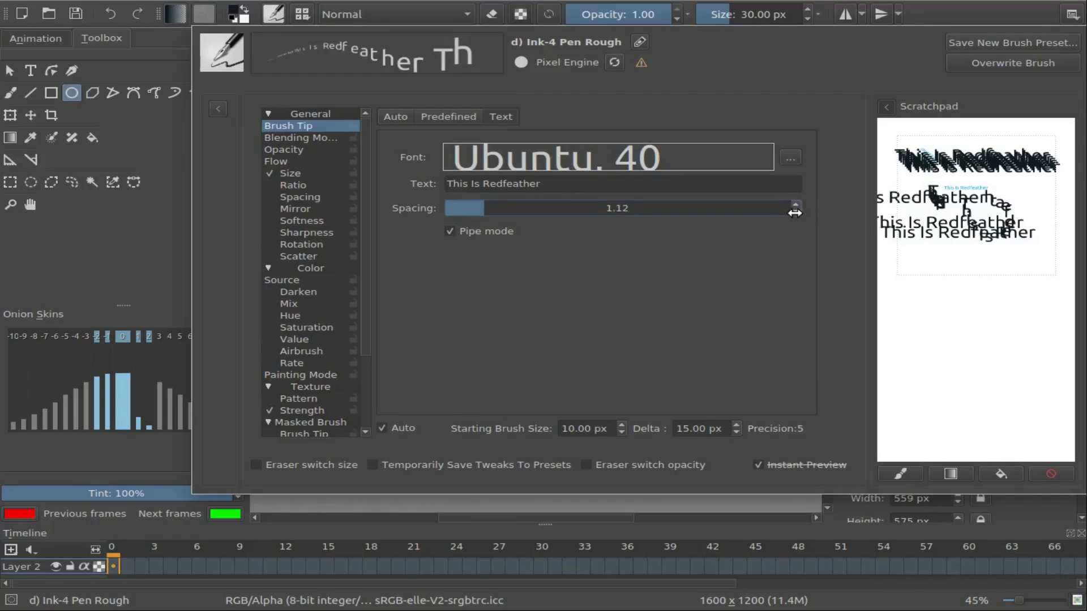
scroll(795, 212, "down", 2)
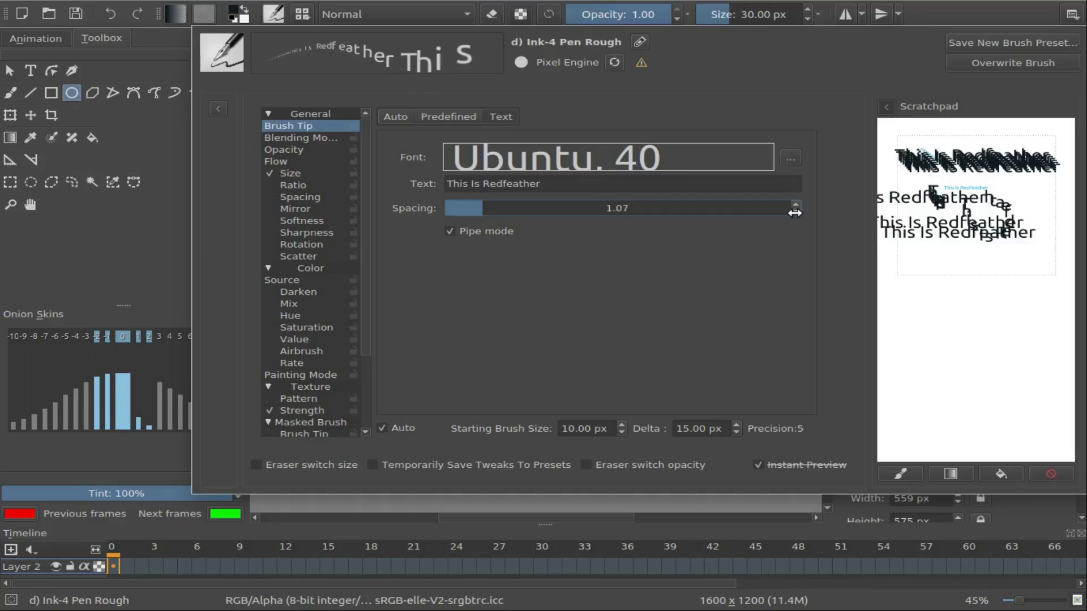
scroll(795, 213, "down", 2)
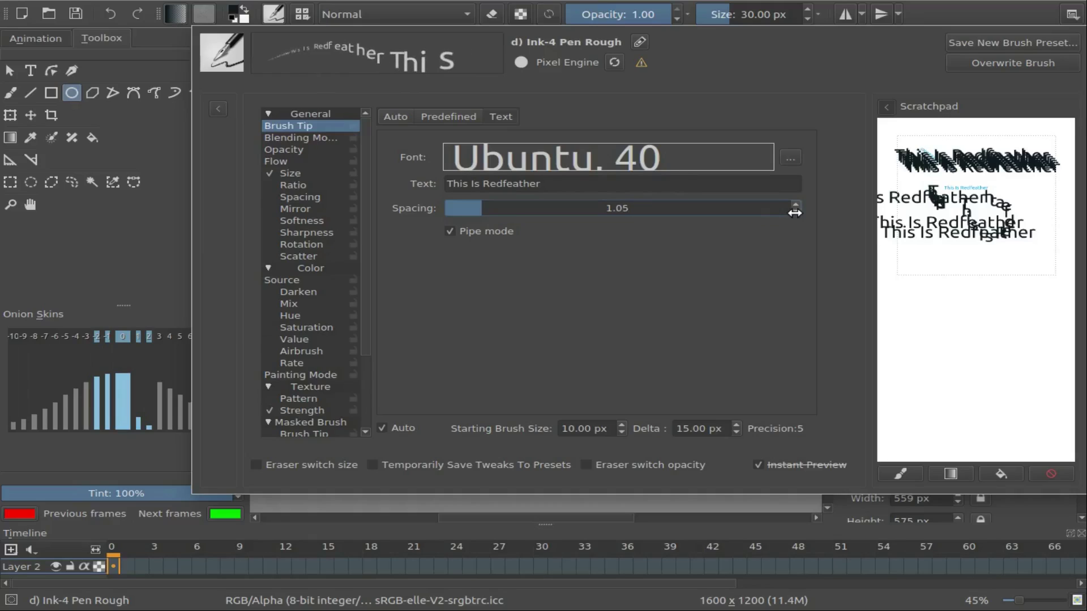
scroll(795, 212, "down", 1)
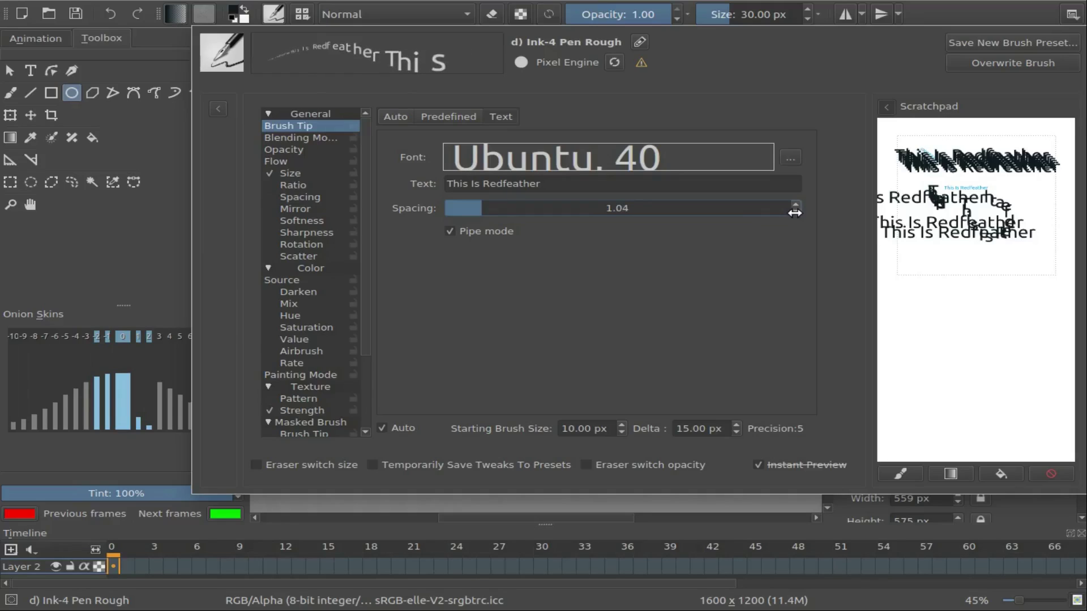
scroll(795, 212, "down", 1)
scroll(795, 212, "down", 1)
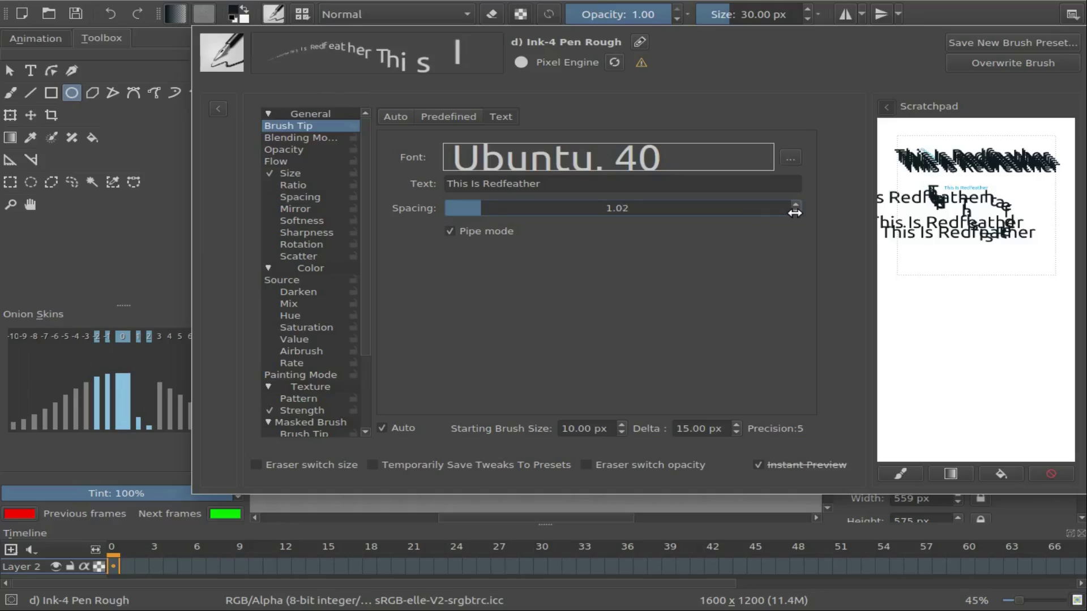
scroll(795, 212, "down", 7)
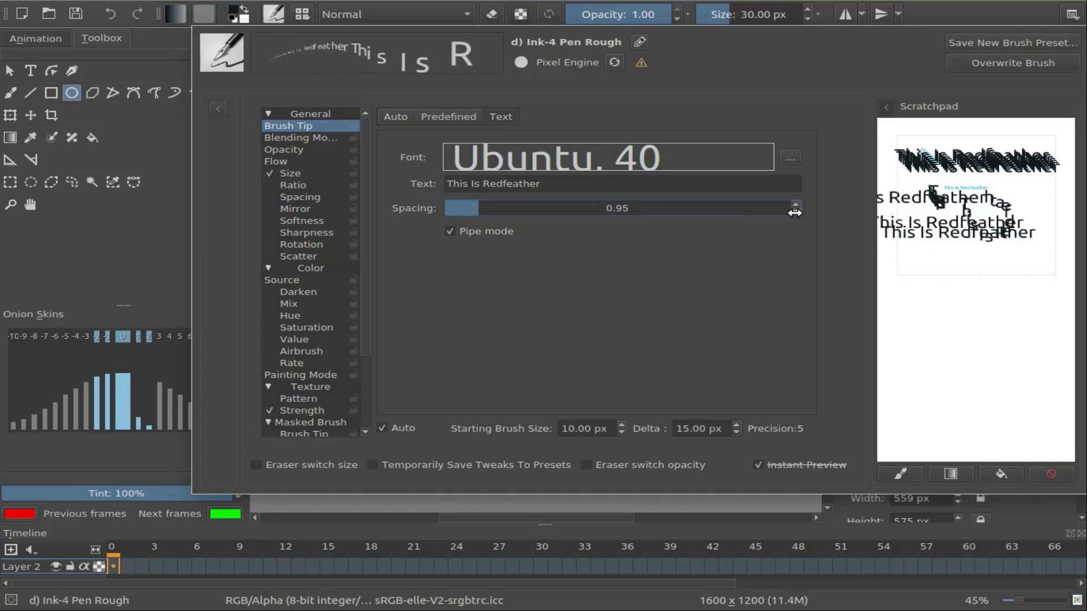
scroll(795, 213, "down", 7)
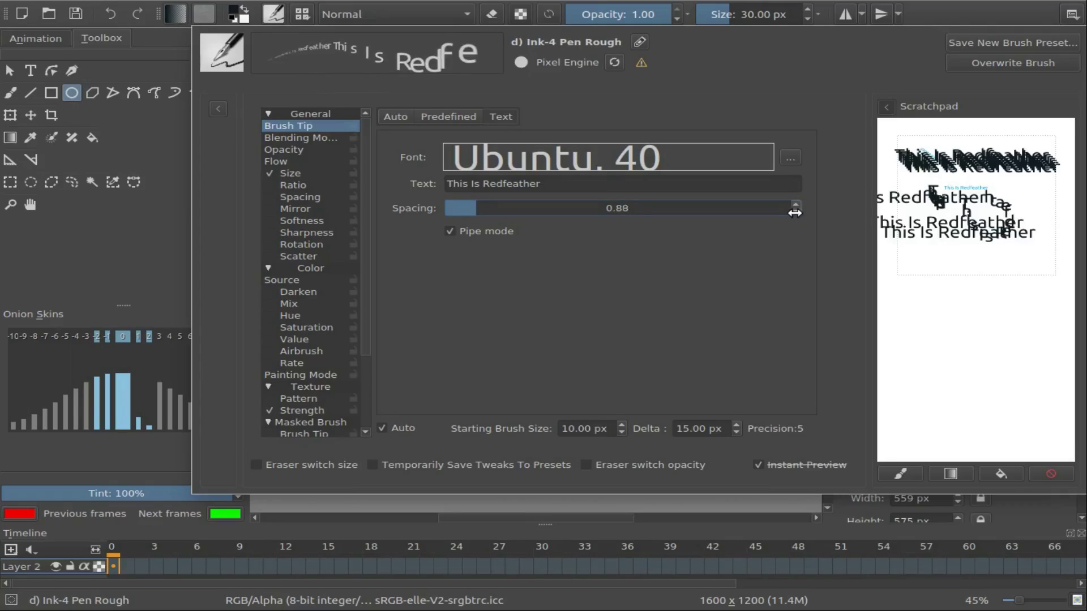
scroll(795, 212, "down", 4)
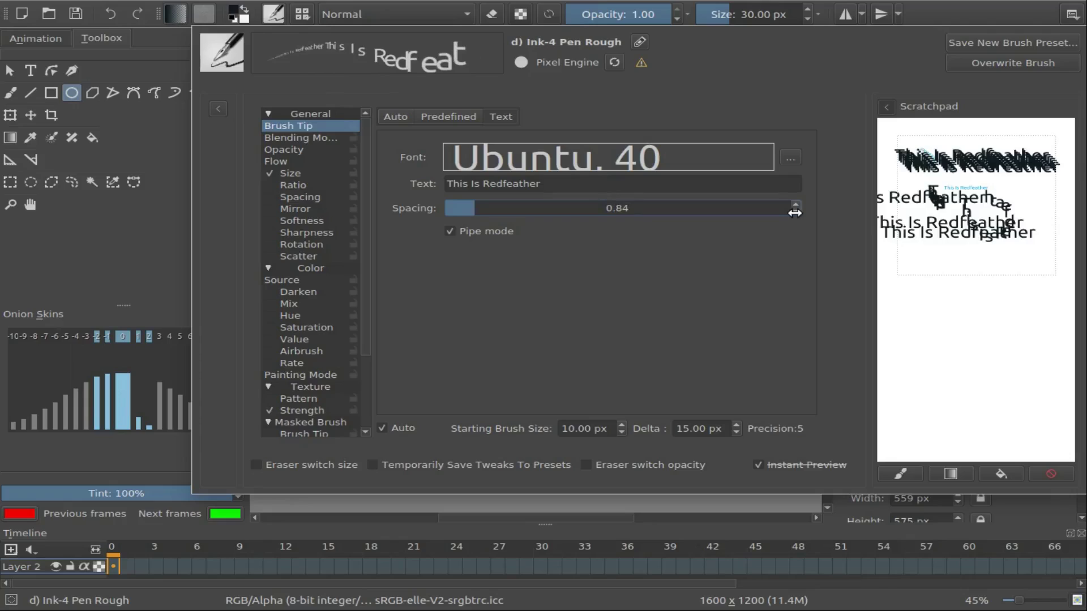
scroll(794, 212, "down", 1)
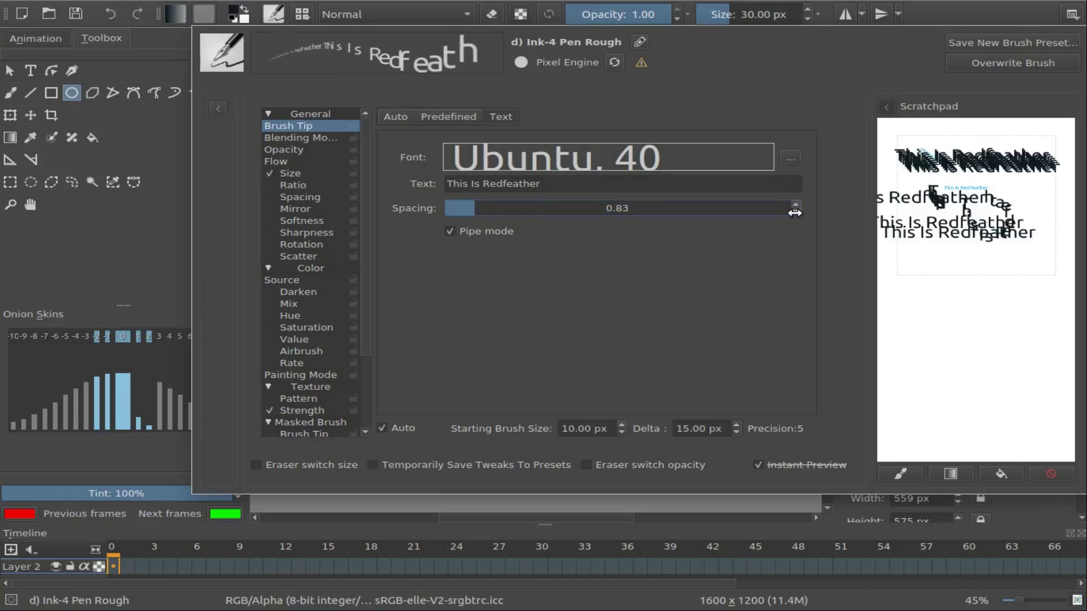
scroll(795, 212, "down", 6)
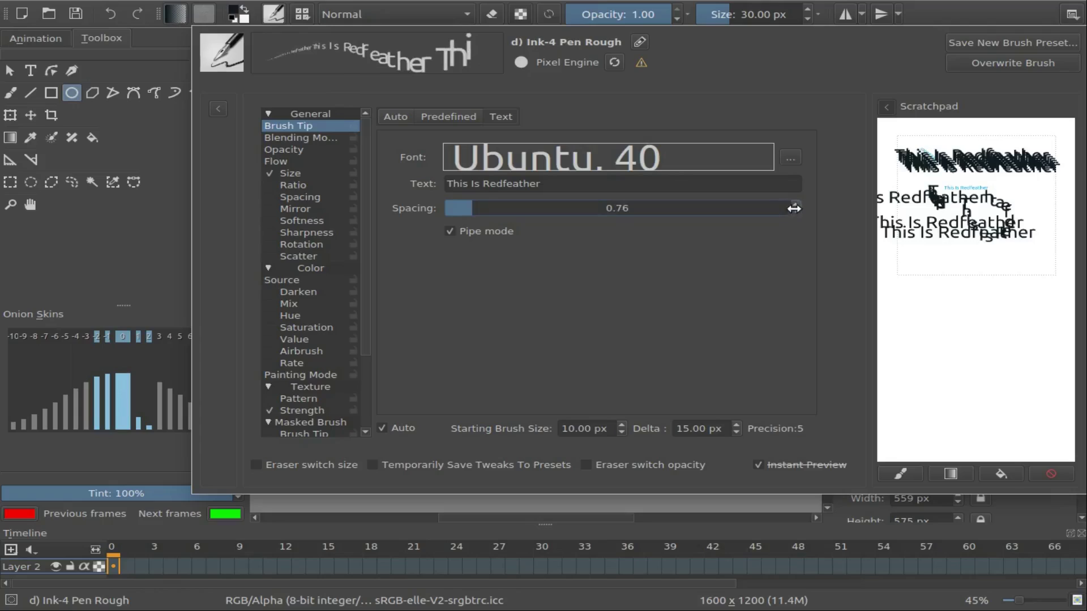
- Set the text brush tip's spacing to 1.12 and draw an ellipse about 714 by 658 px around the left text ellipse
left_click(795, 206)
left_click(795, 206)
left_click(795, 207)
left_click(795, 208)
scroll(795, 208, "up", 8)
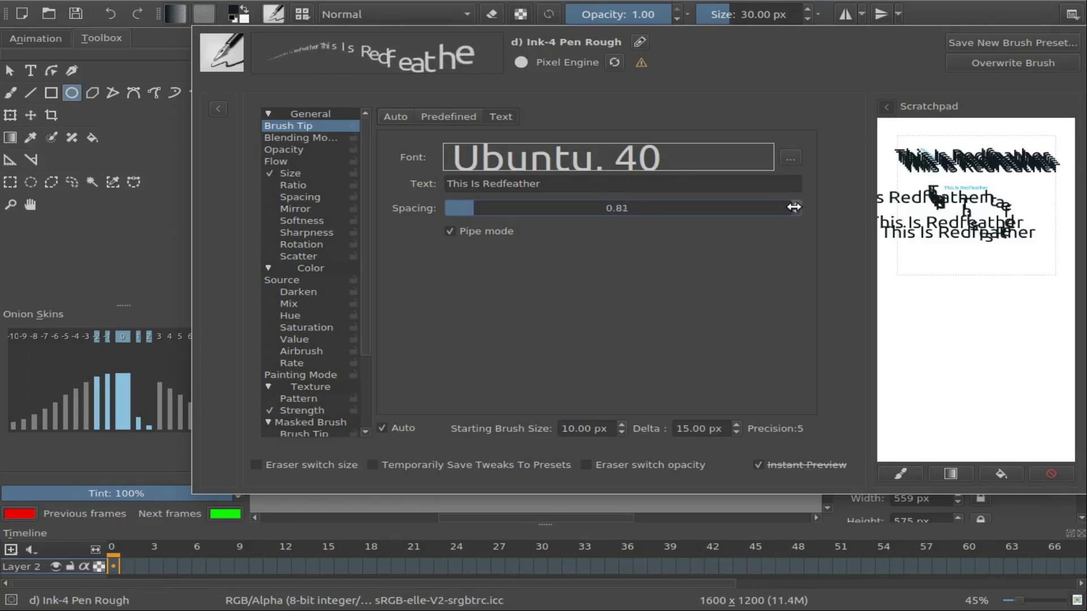
scroll(795, 207, "up", 2)
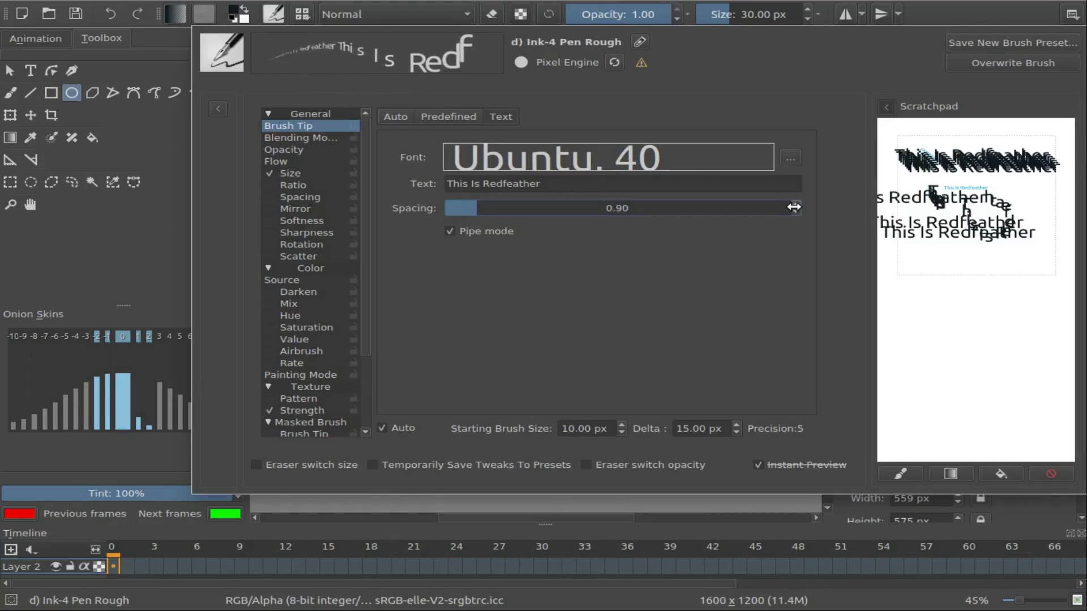
scroll(795, 207, "up", 1)
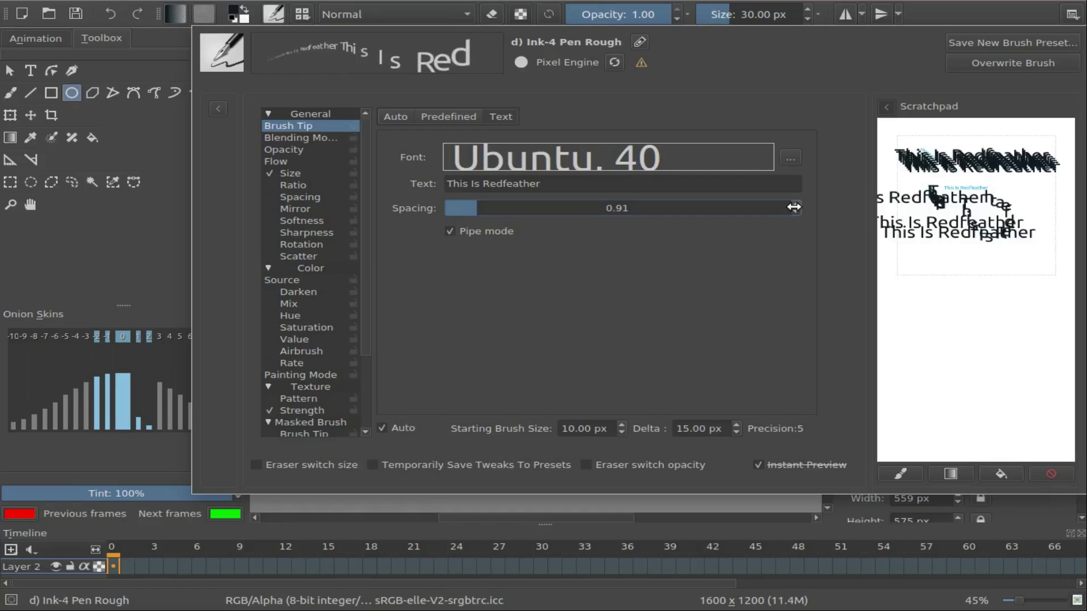
scroll(795, 207, "up", 6)
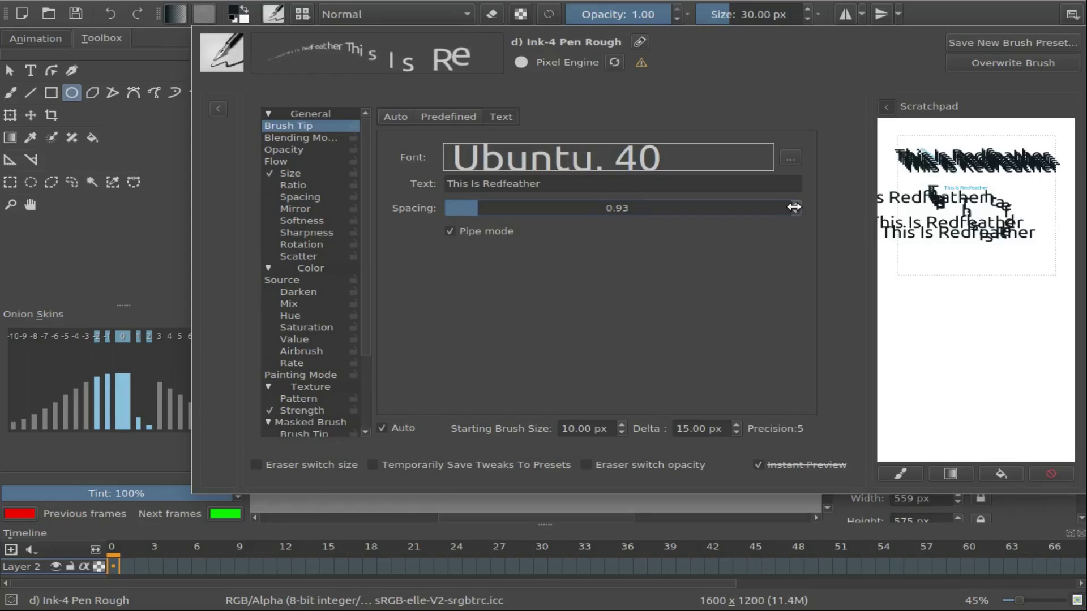
scroll(795, 207, "up", 7)
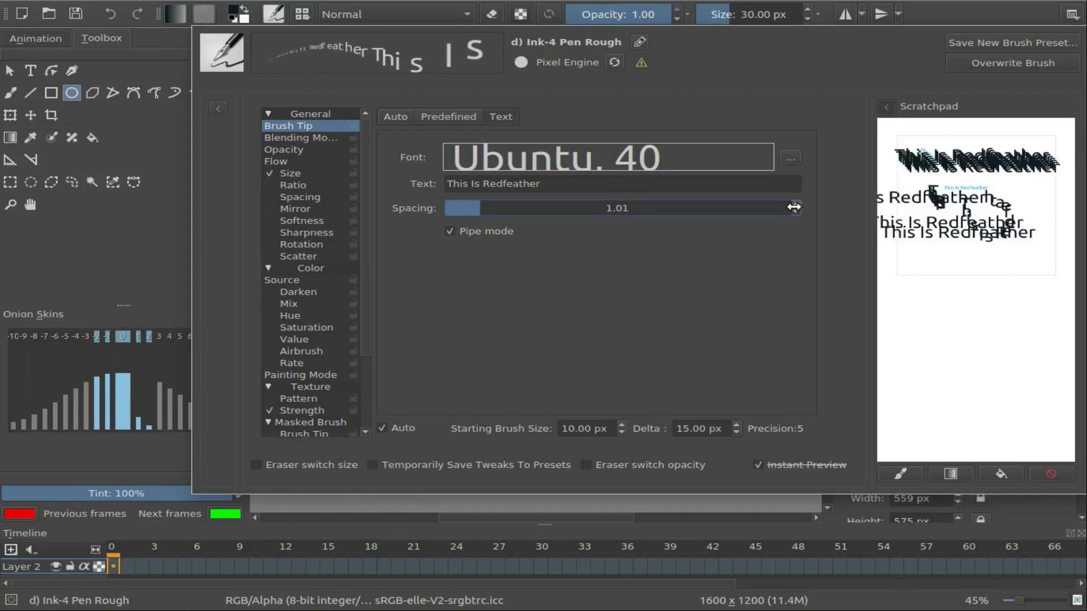
scroll(795, 207, "up", 7)
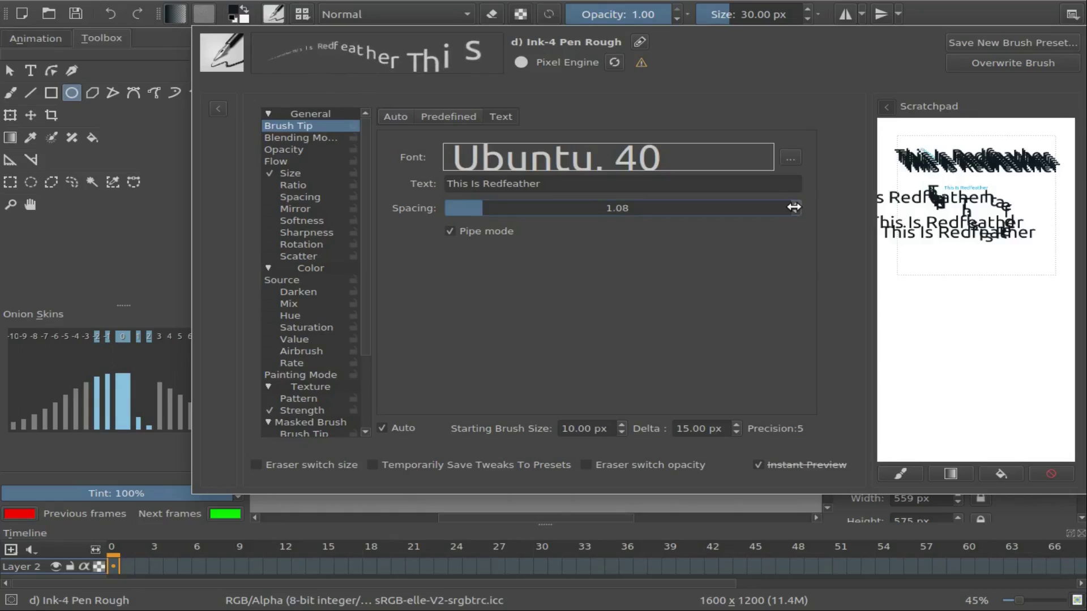
scroll(795, 207, "up", 1)
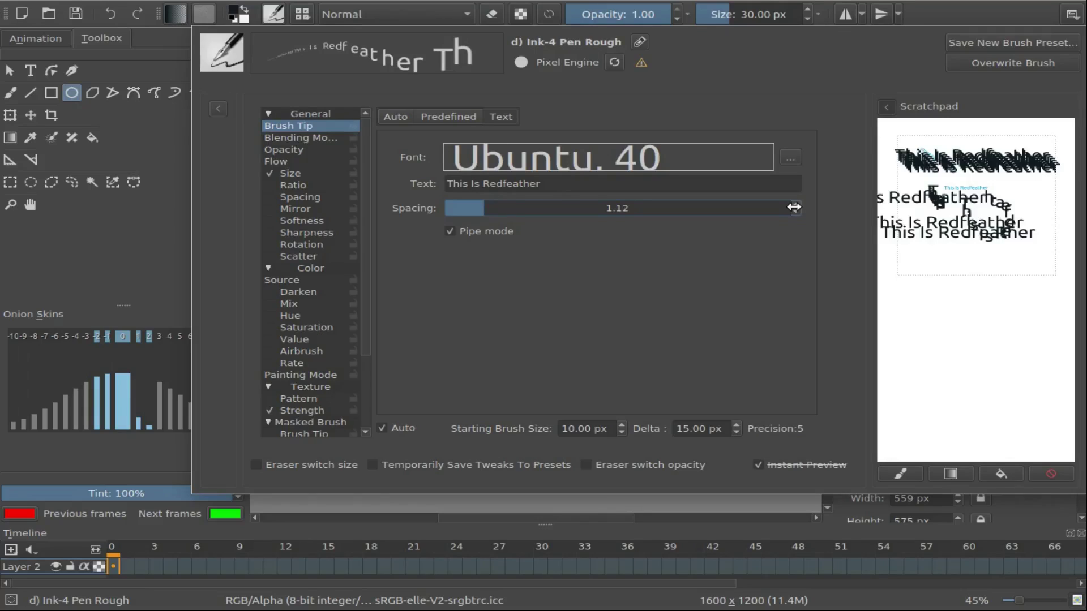
left_click(164, 253)
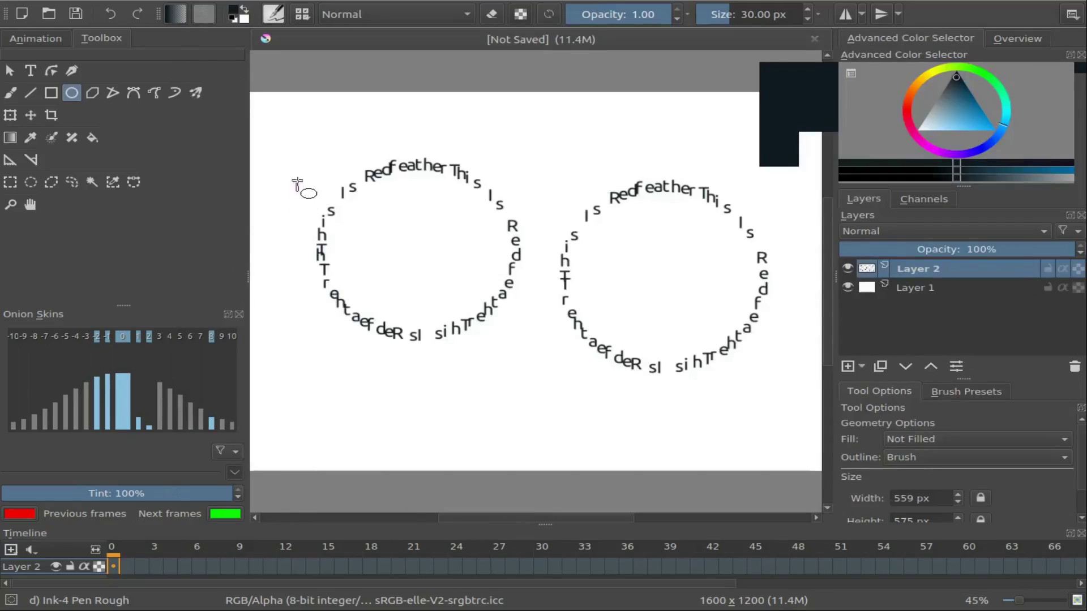
mouse_move(289, 155)
left_mouse_down()
mouse_move(391, 236)
mouse_move(461, 325)
mouse_move(514, 340)
mouse_move(544, 362)
left_mouse_up()
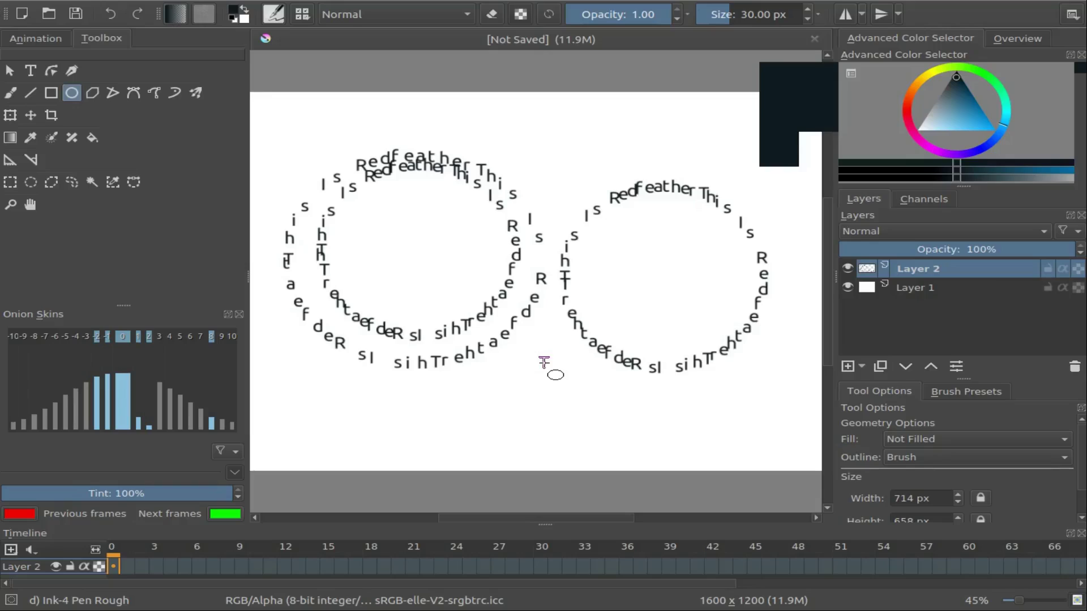
- Undo all ellipses on the canvas and draw an ellipse about 621 by 590 px in its left half
left_click(111, 14)
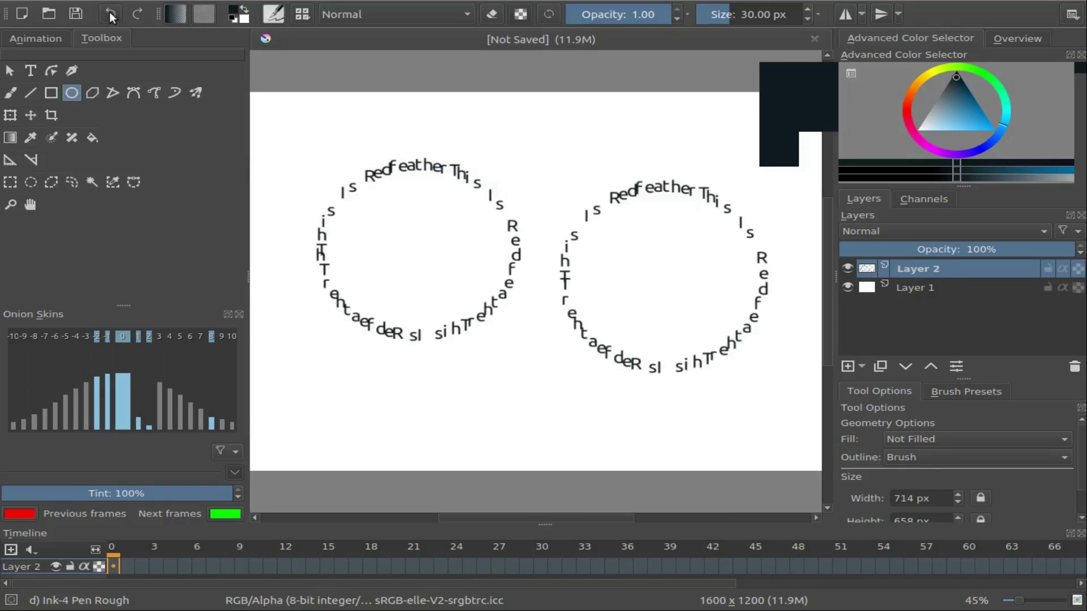
left_click(110, 14)
left_click(110, 14)
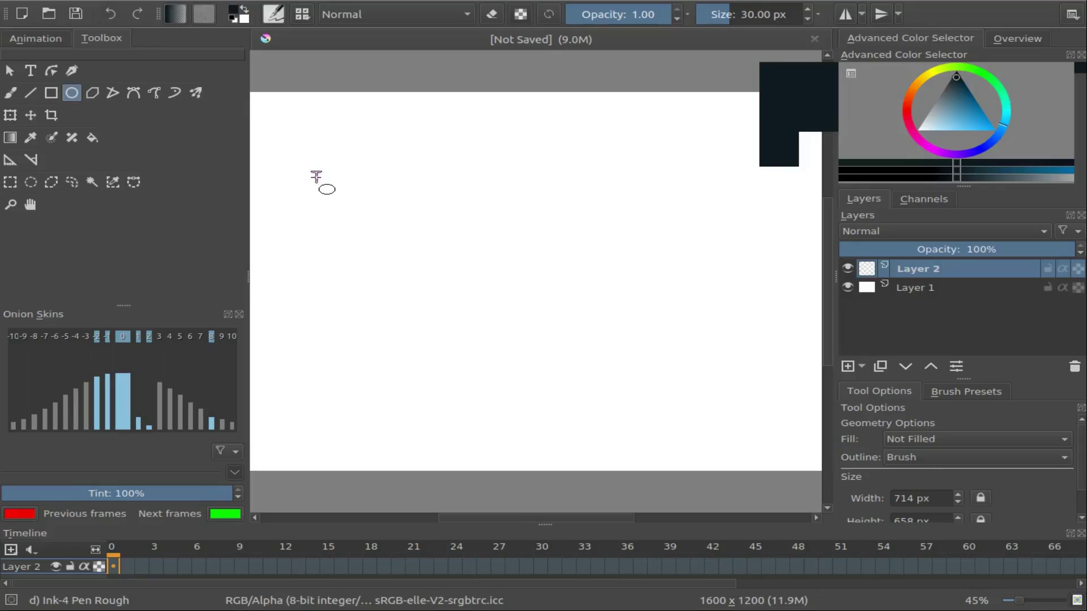
mouse_move(313, 177)
left_mouse_down()
mouse_move(482, 296)
mouse_move(542, 364)
left_mouse_up()
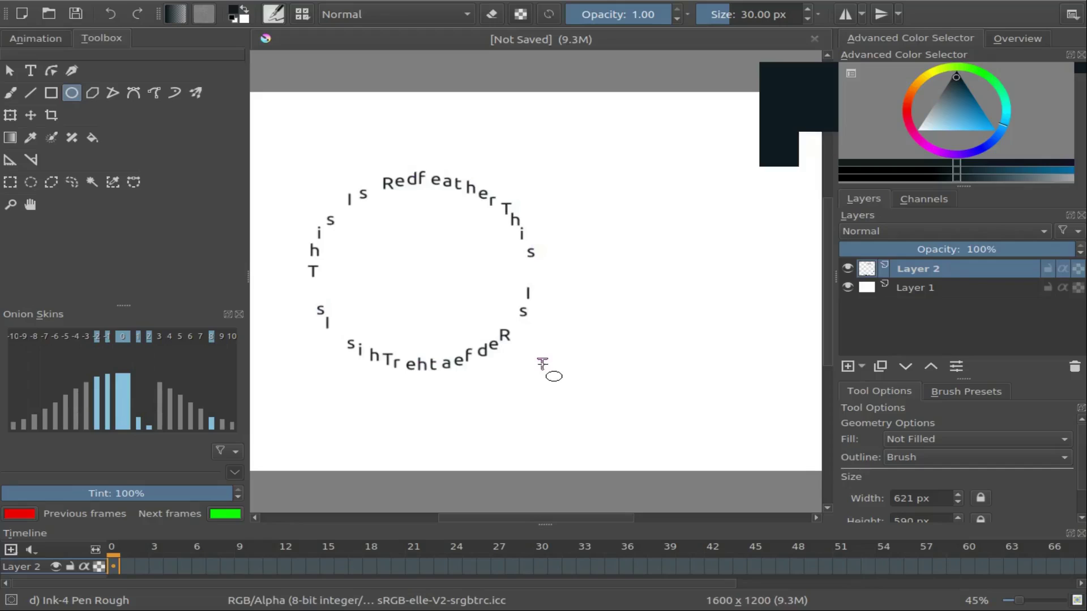
- Change the brush from the text tip to the auto circle tip, close the brush settings and turn on eraser mode
left_click(273, 14)
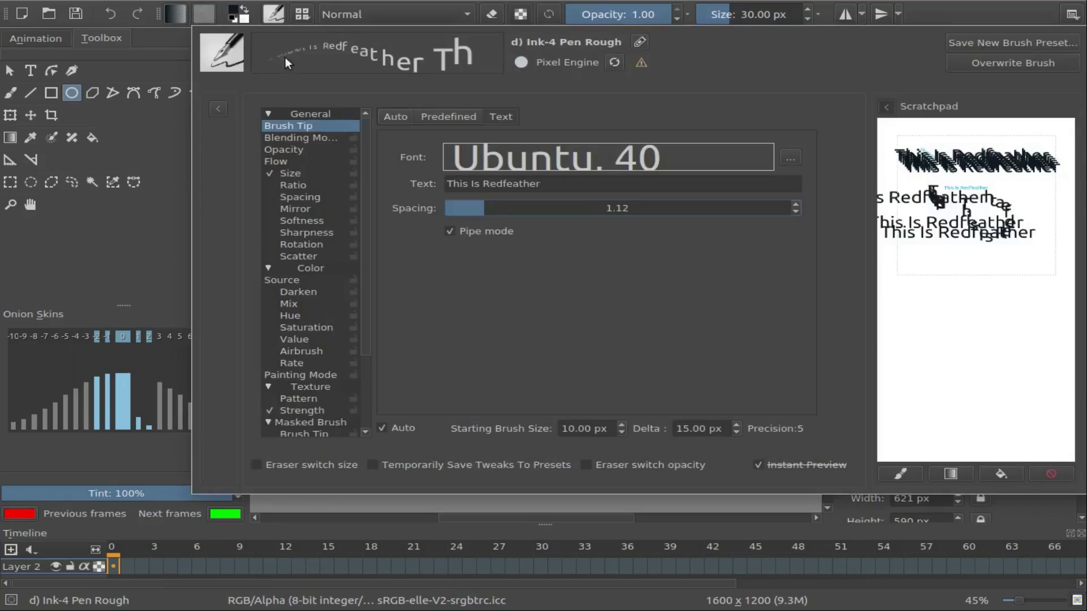
left_click(390, 118)
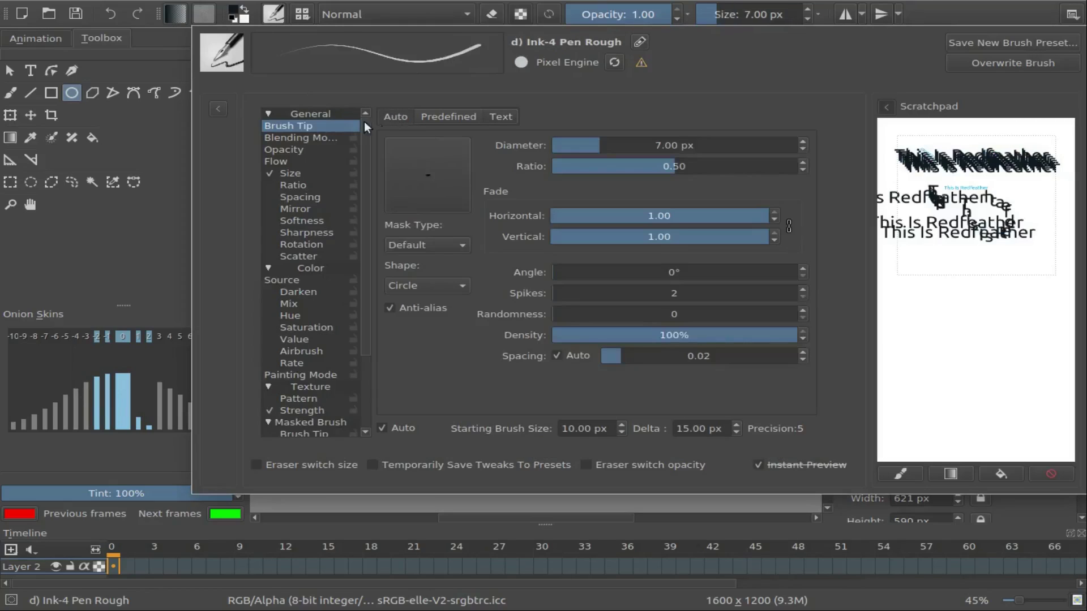
left_click(164, 181)
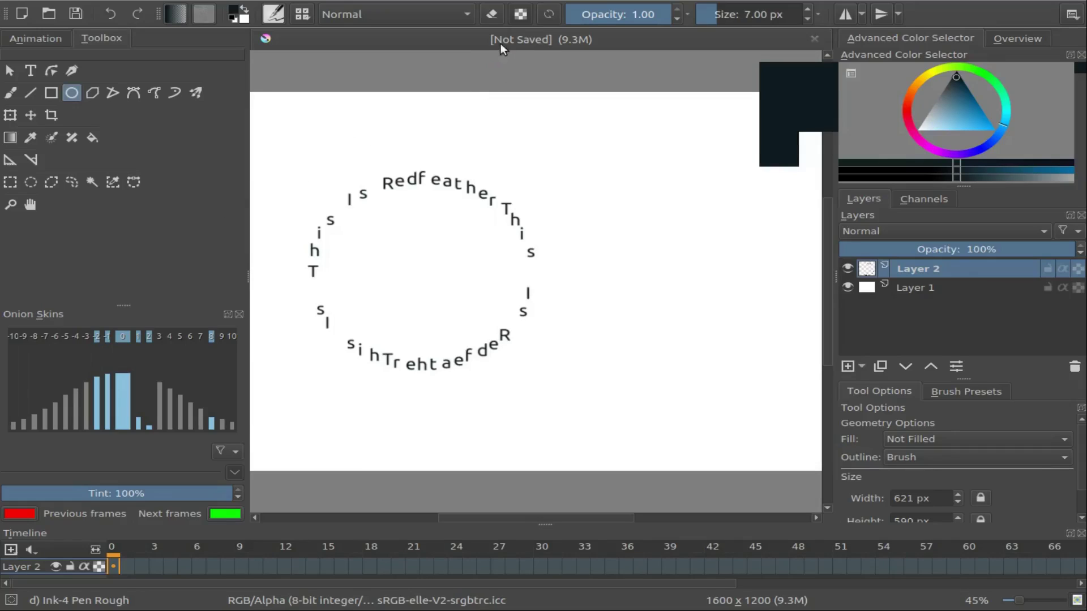
left_click(492, 15)
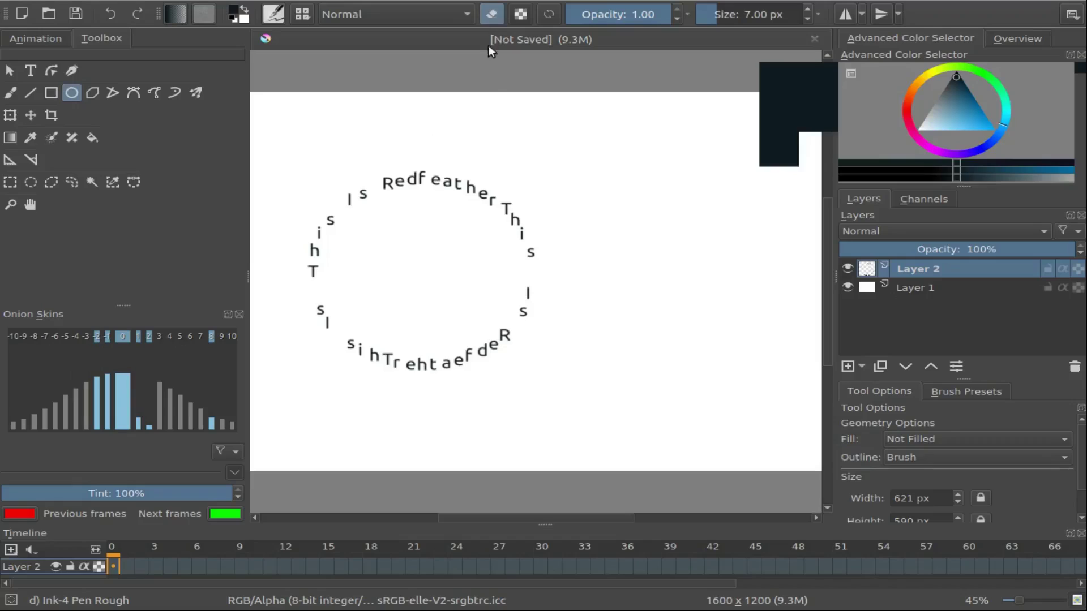
- Set the freehand brush size to 78.71 px and erase the ellipse's text except the upper arc reading "This Is Redfeather"
left_click(10, 93)
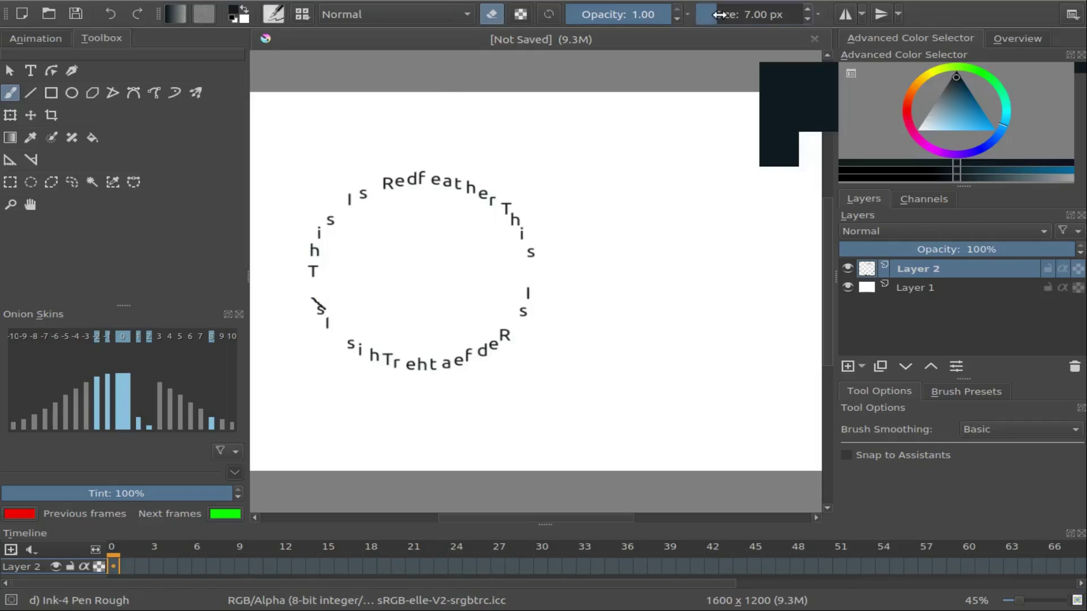
left_click_drag(719, 15, 739, 17)
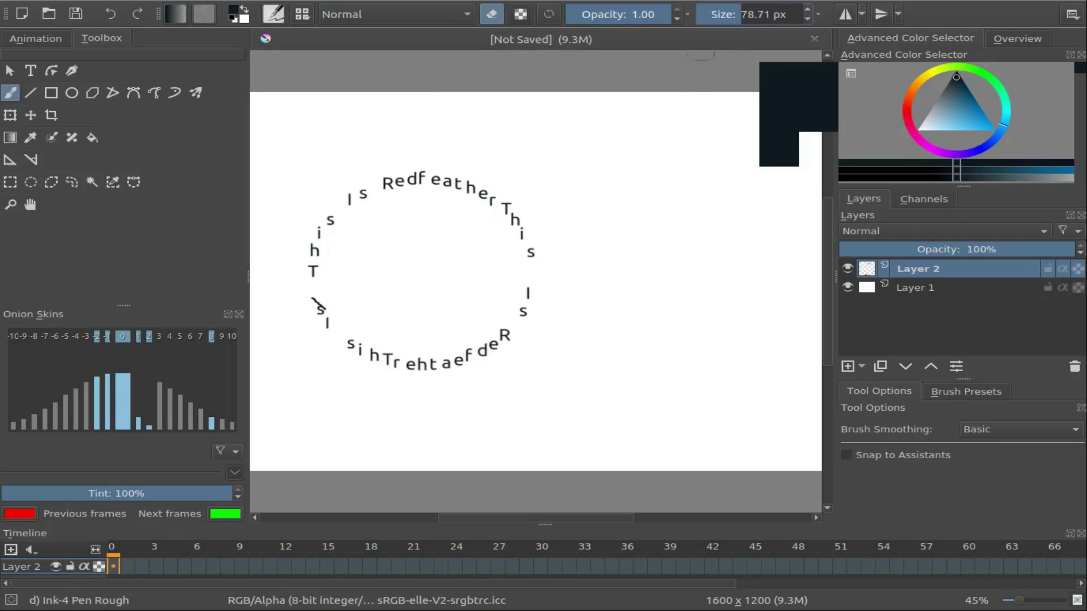
mouse_move(306, 301)
left_mouse_down()
mouse_move(351, 344)
mouse_move(401, 367)
mouse_move(483, 353)
mouse_move(524, 322)
mouse_move(527, 311)
mouse_move(497, 337)
mouse_move(532, 289)
mouse_move(538, 252)
mouse_move(511, 206)
left_mouse_up()
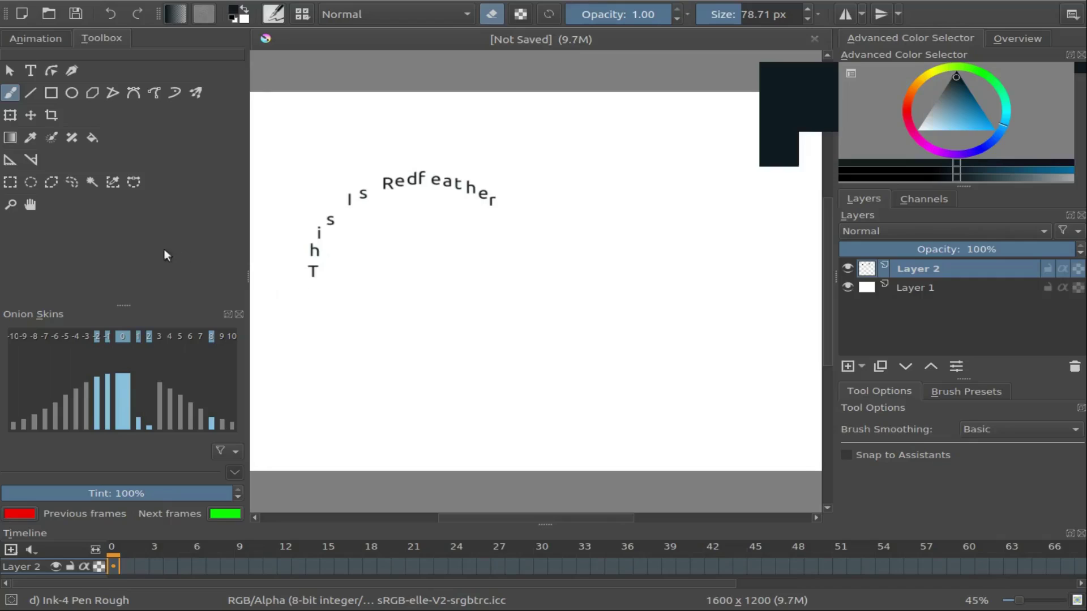
- Lasso the letters "eather" in the arc text, move them closer to "Redf", and clear the selection
left_click(71, 181)
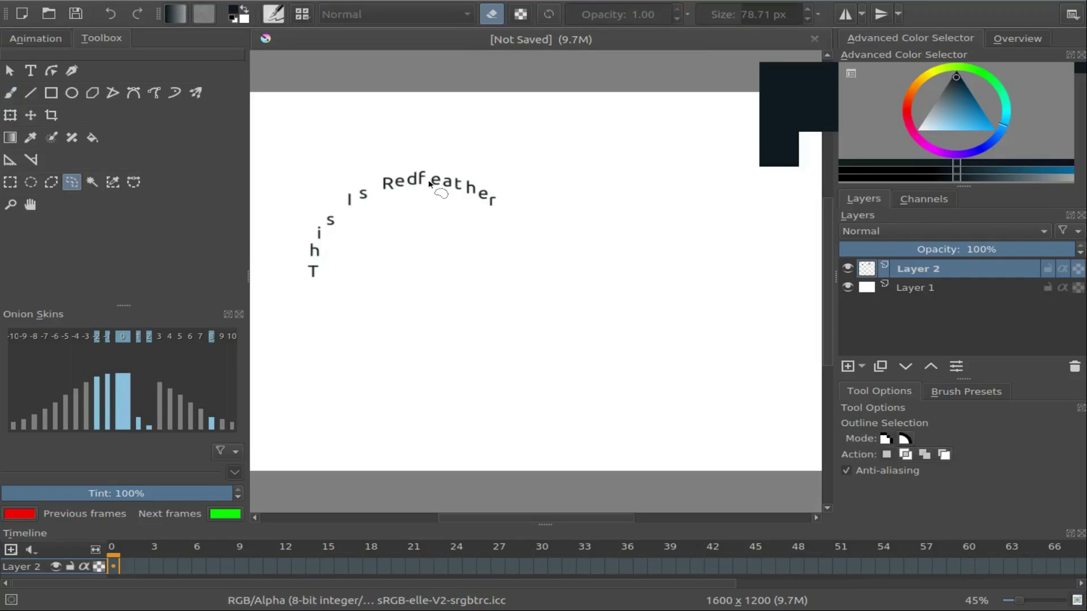
mouse_move(429, 180)
left_mouse_down()
mouse_move(463, 175)
mouse_move(506, 205)
mouse_move(494, 219)
mouse_move(429, 178)
mouse_move(447, 199)
mouse_move(461, 189)
left_mouse_up()
left_click(30, 115)
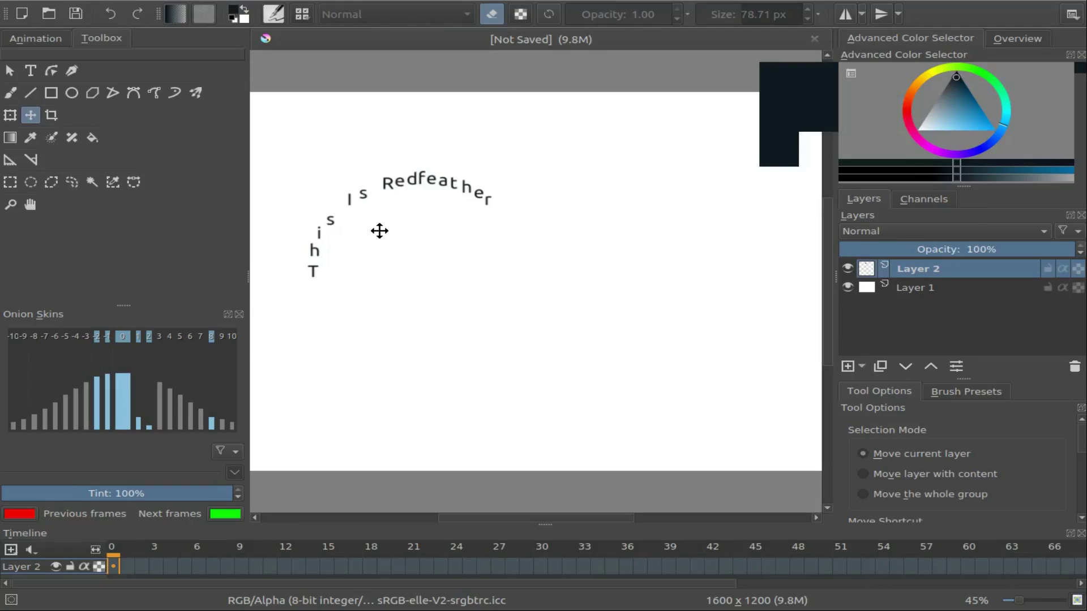
left_click(72, 182)
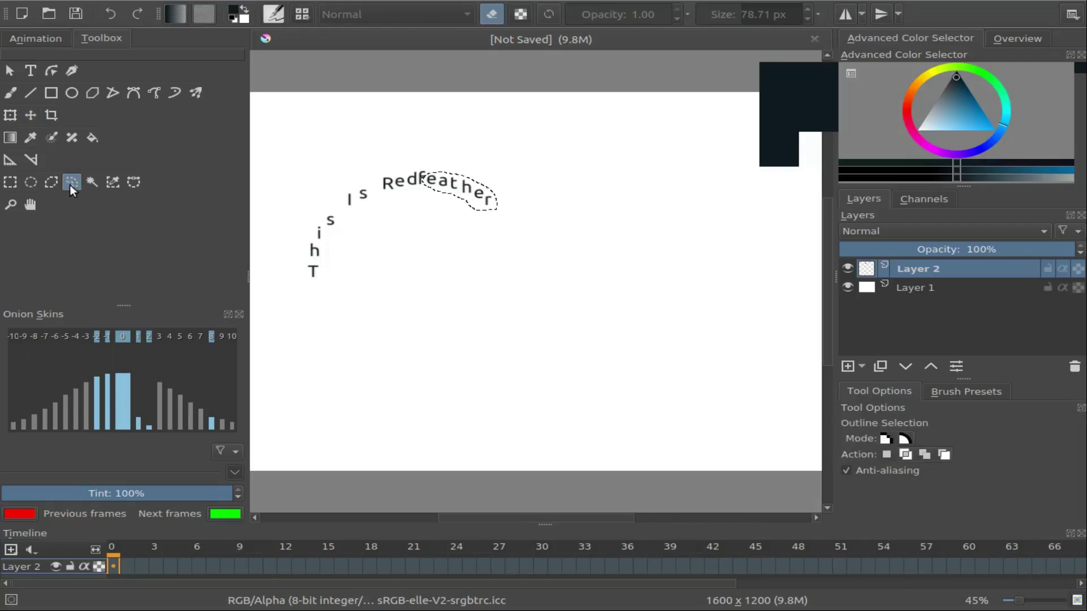
left_click(198, 1)
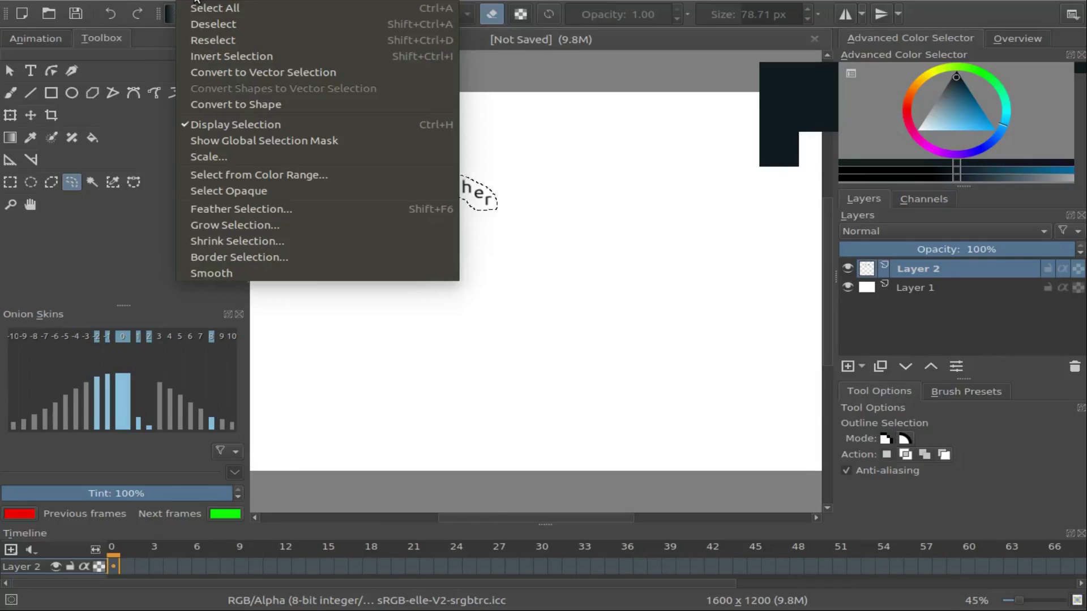
left_click(211, 25)
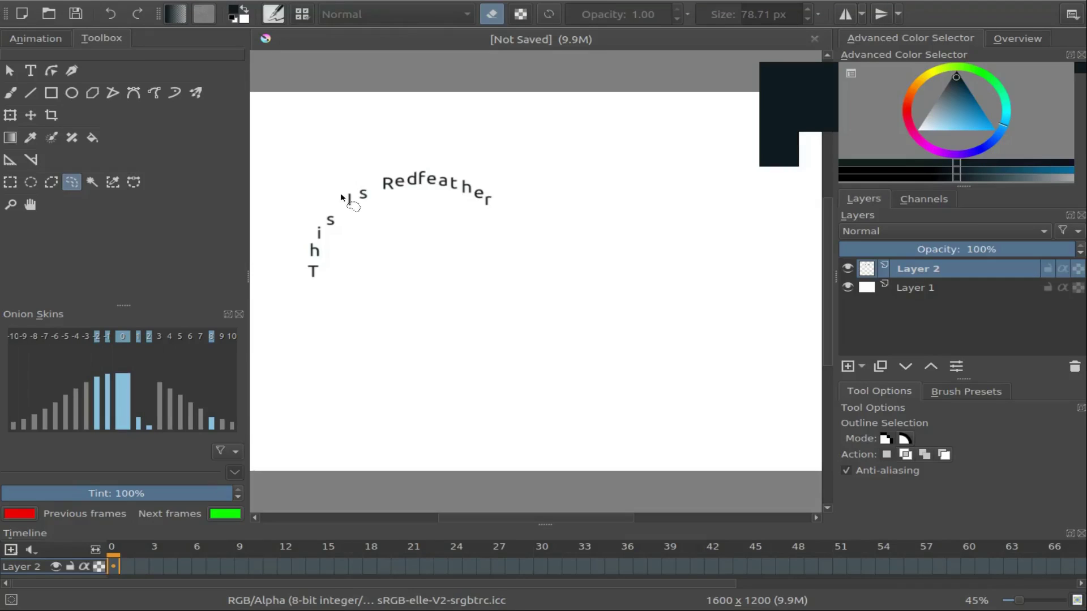
- Lasso the letter "I" of "Is", move it slightly closer to the "s", and clear the selection
mouse_move(343, 193)
left_mouse_down()
mouse_move(349, 208)
mouse_move(356, 197)
mouse_move(343, 193)
left_mouse_up()
left_click(31, 115)
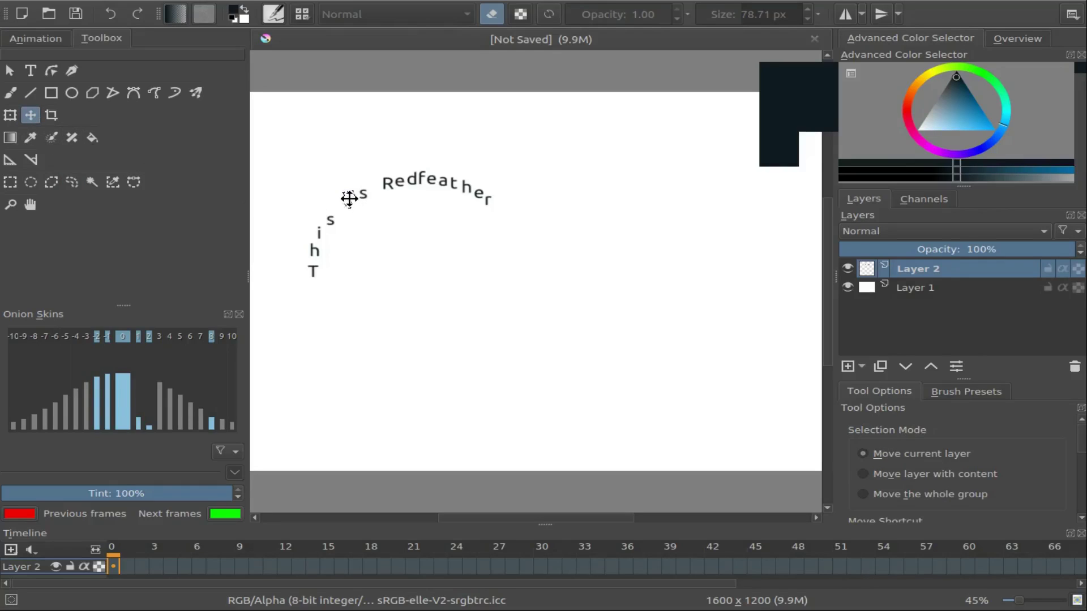
left_click_drag(350, 198, 354, 196)
left_click(203, 1)
left_click(219, 25)
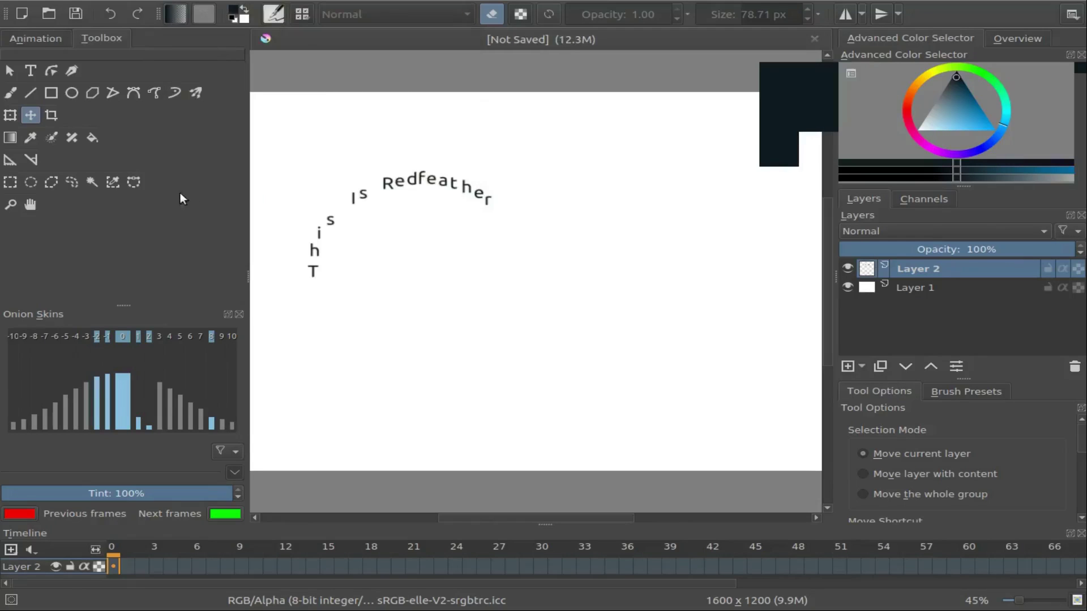
- Lasso the letters of "This Is", move them up closer to "Redfeather", and clear the selection
left_click(76, 184)
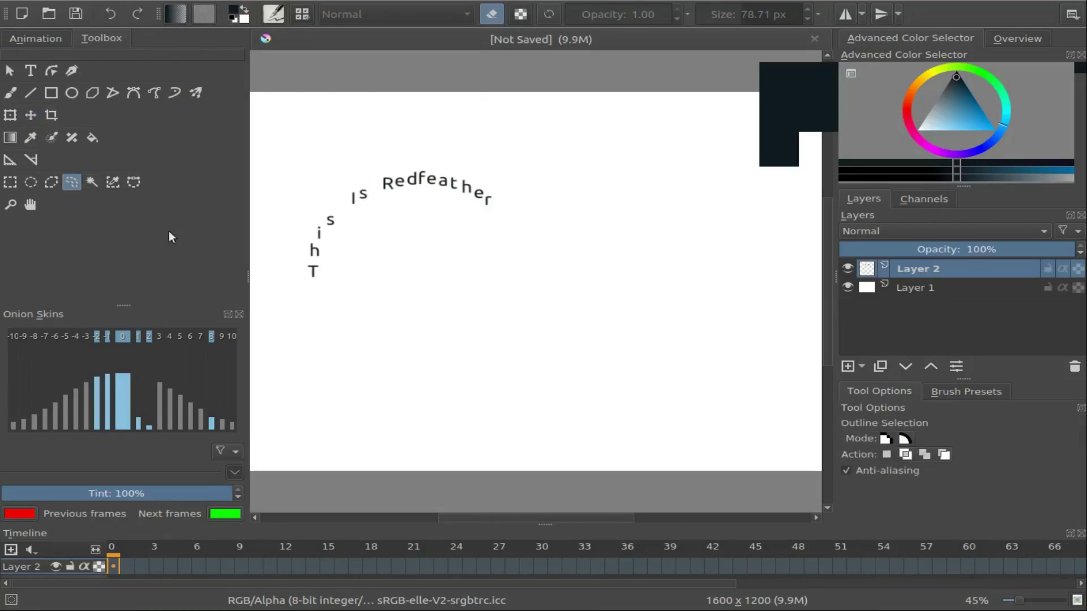
mouse_move(302, 276)
left_mouse_down()
mouse_move(340, 214)
mouse_move(330, 275)
mouse_move(302, 283)
mouse_move(327, 231)
mouse_move(315, 236)
left_mouse_up()
left_click(30, 115)
left_click(195, 1)
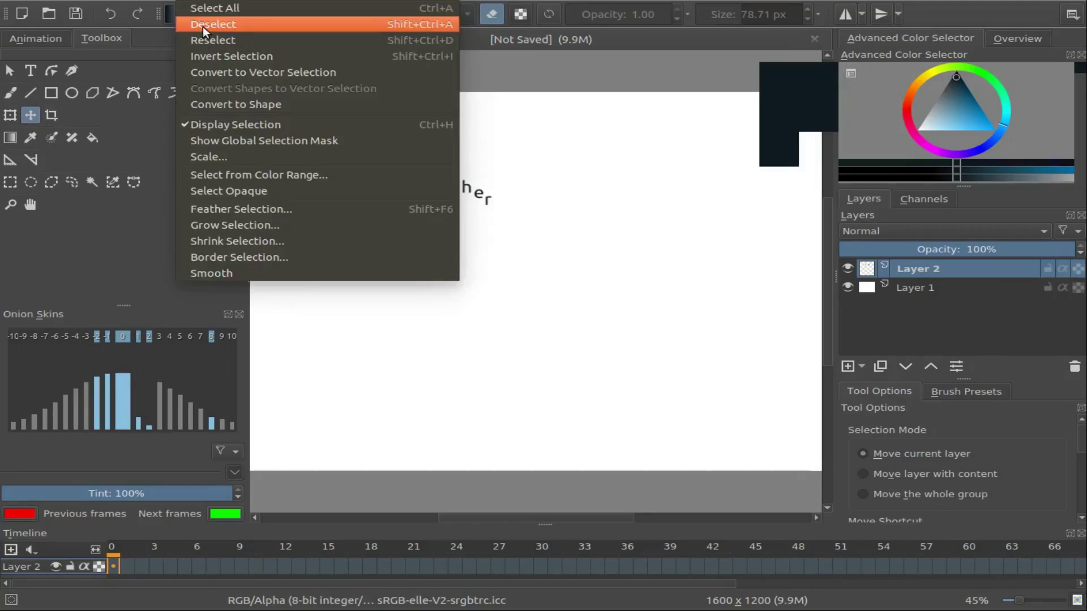
left_click(202, 25)
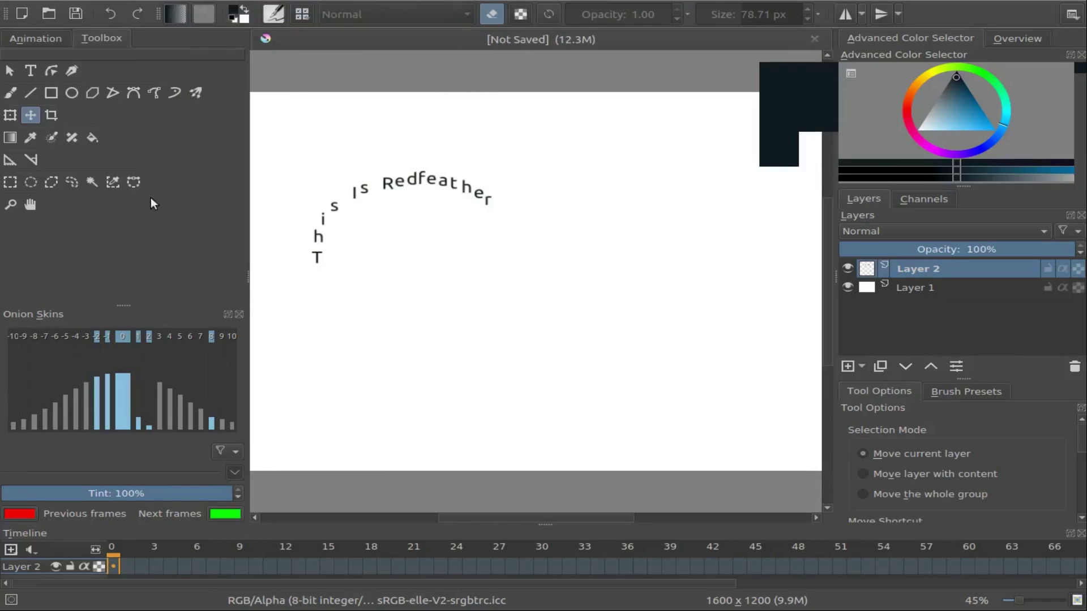
- Lasso the whole "This Is Redfeather" arc, move it to the canvas's left edge, and return to the freehand brush
left_click(70, 184)
mouse_move(302, 260)
left_mouse_down()
mouse_move(299, 230)
mouse_move(321, 189)
mouse_move(348, 176)
mouse_move(437, 164)
mouse_move(471, 171)
mouse_move(500, 206)
mouse_move(484, 216)
mouse_move(435, 196)
mouse_move(387, 200)
mouse_move(348, 223)
mouse_move(346, 256)
mouse_move(319, 280)
mouse_move(301, 254)
left_mouse_up()
left_click(31, 116)
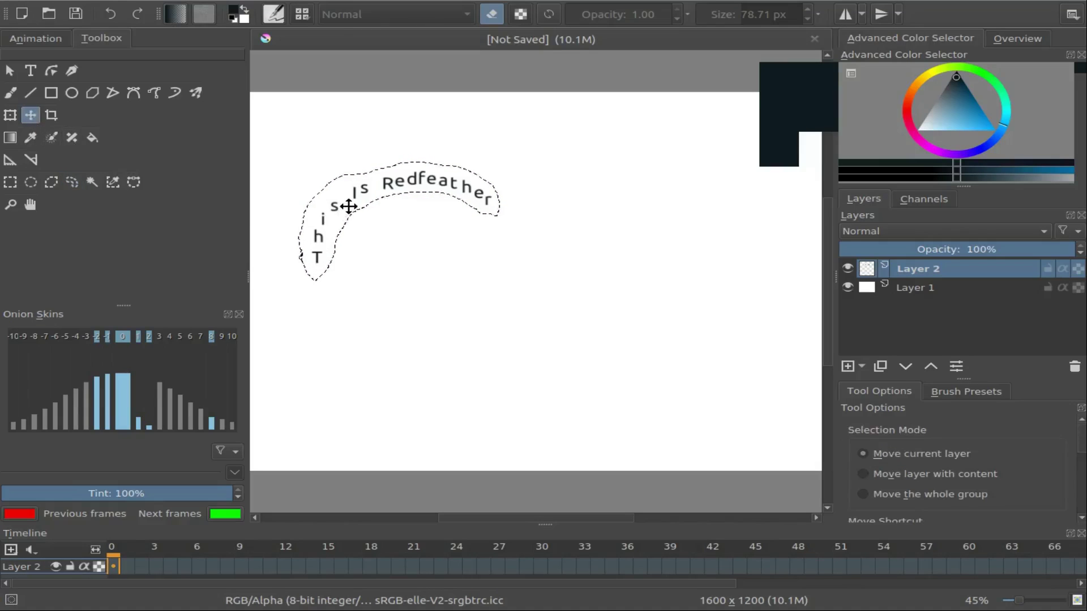
left_click_drag(351, 202, 295, 205)
key("b")
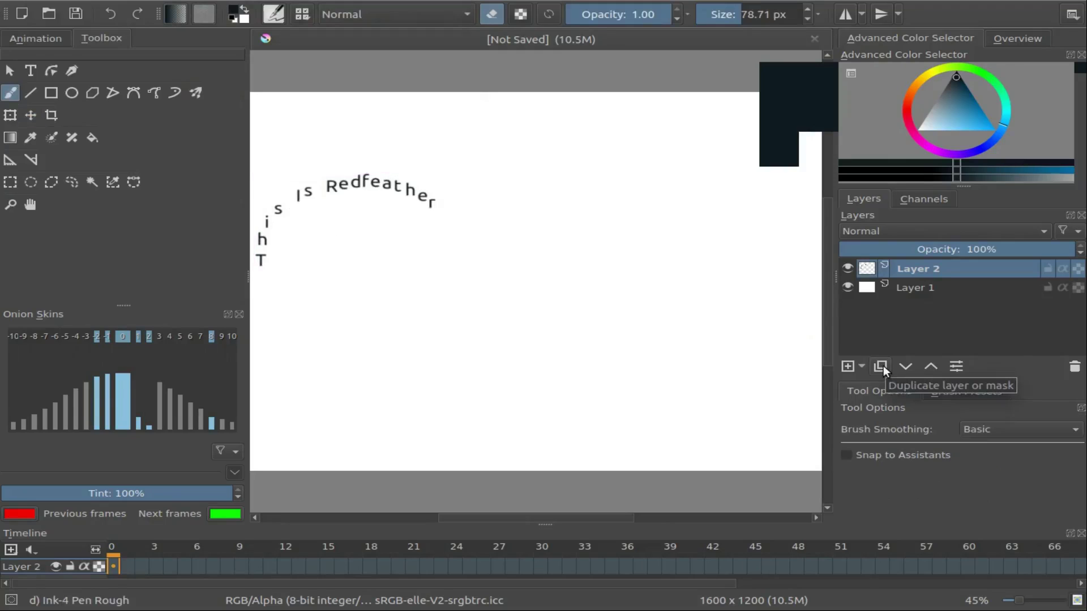
- Add a paint layer above Layer 2 and toggle Layer 2's visibility off and back on
left_click(847, 367)
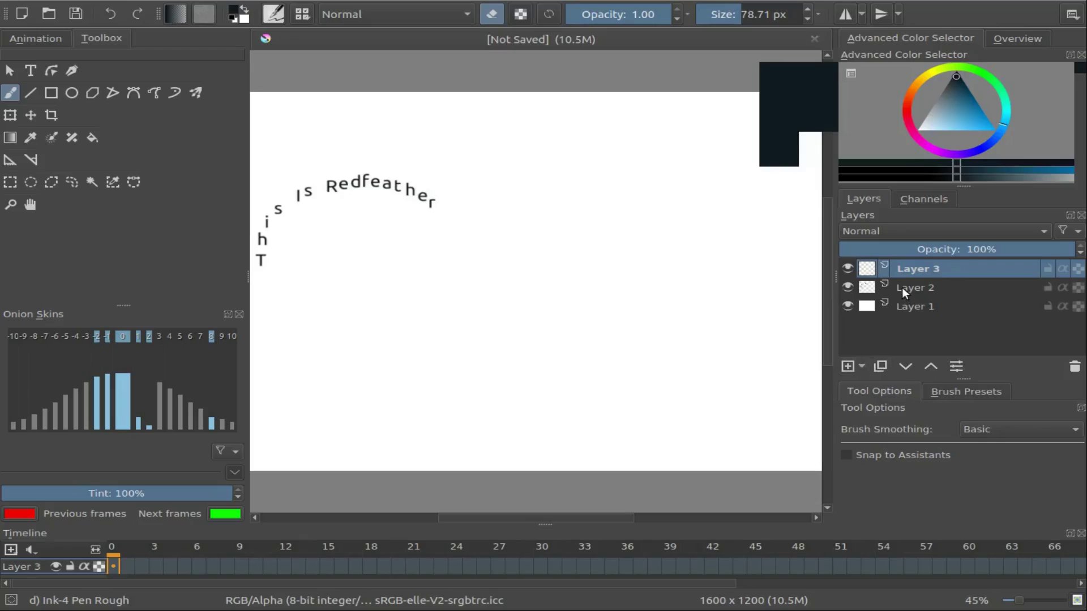
left_click(847, 287)
left_click(847, 287)
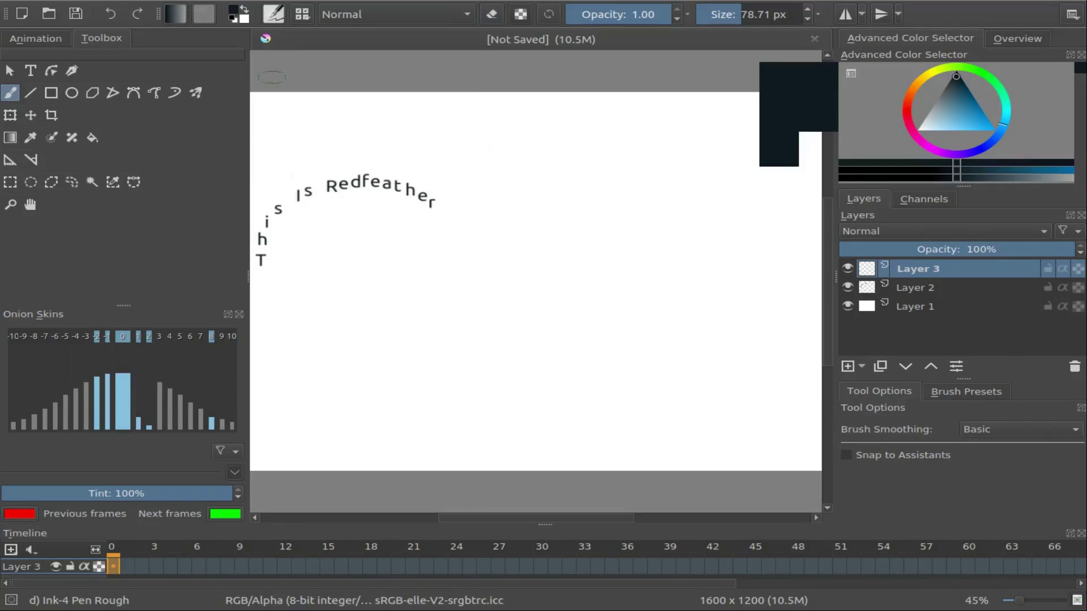
- Switch the brush to the text tip, set its text to "@ Grephaxs.com", and test it on the scratchpad
left_click(277, 14)
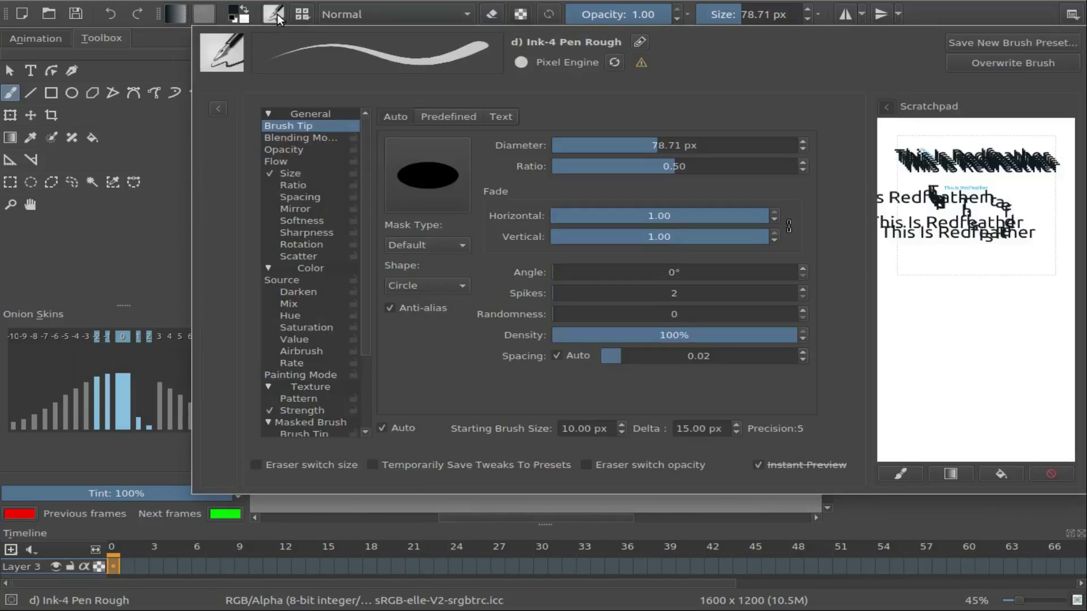
left_click(497, 117)
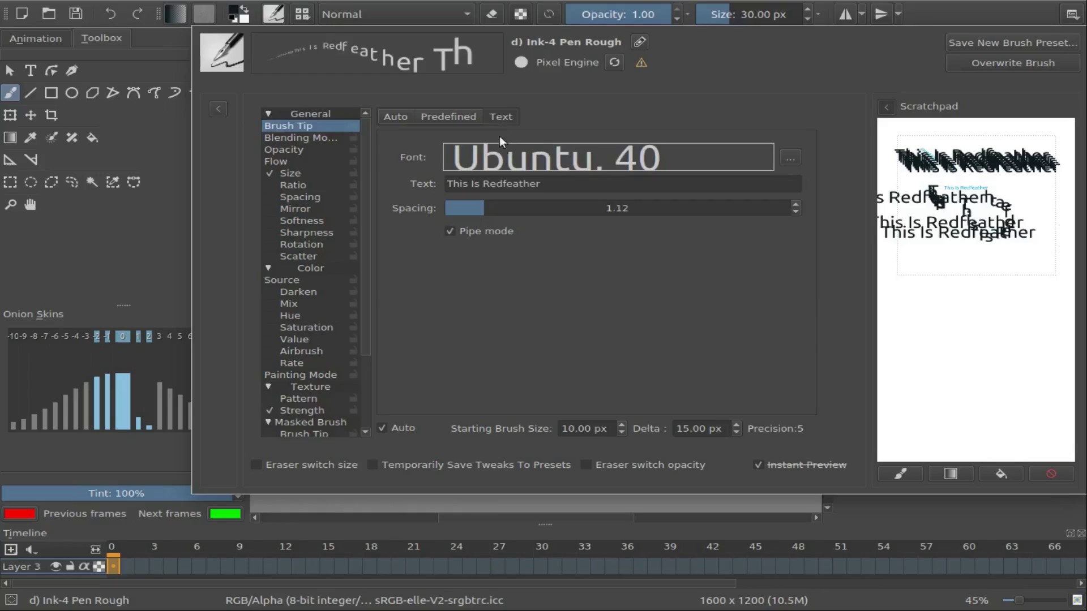
left_click(541, 184)
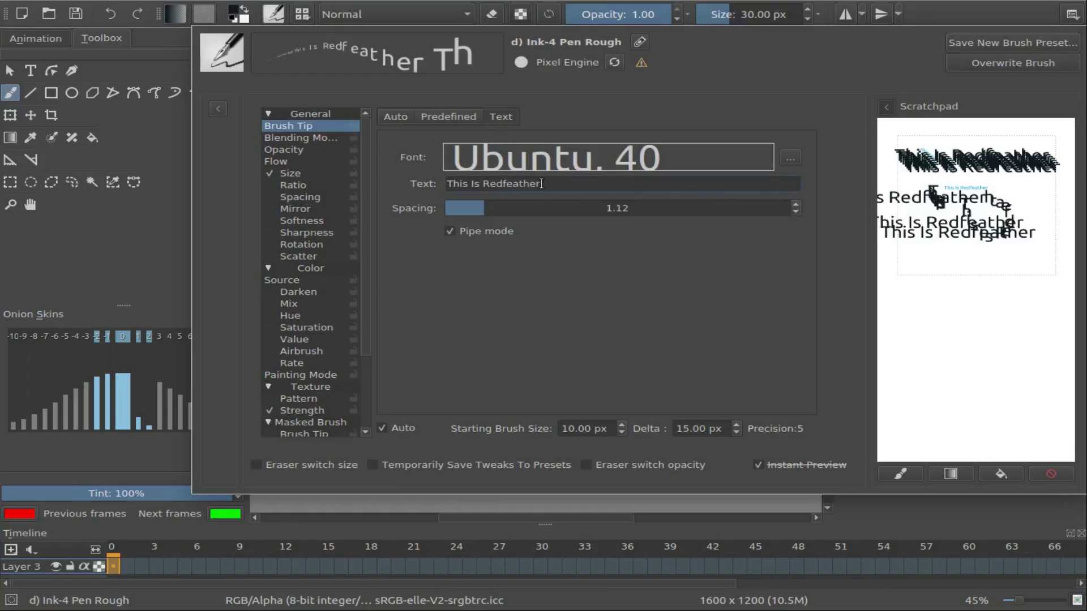
left_click_drag(539, 183, 458, 185)
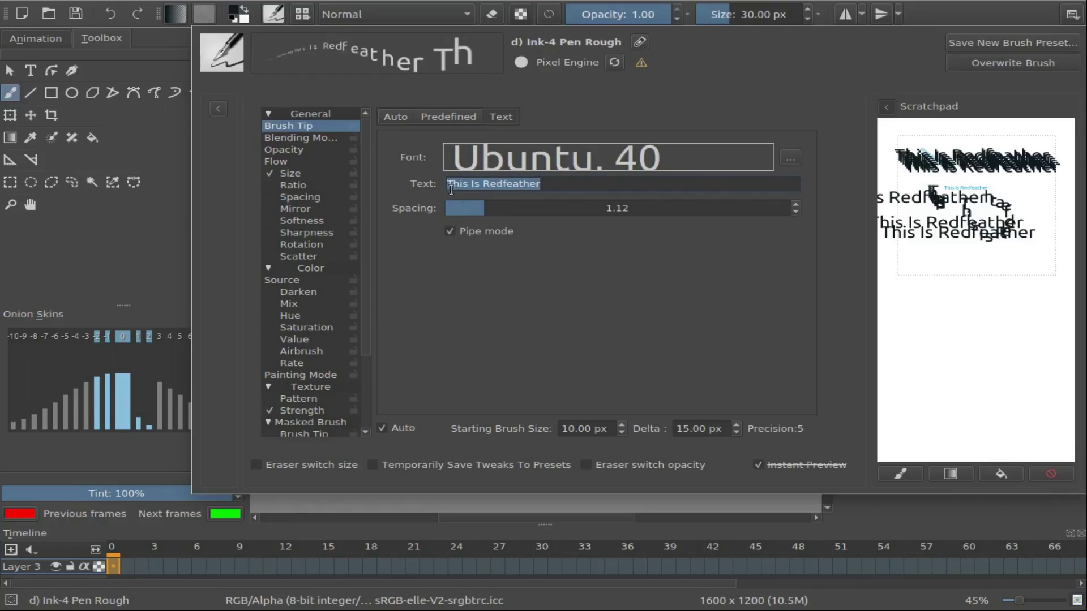
type("@ Grephaxs.com")
mouse_move(944, 273)
left_mouse_down()
mouse_move(956, 284)
mouse_move(911, 254)
left_mouse_up()
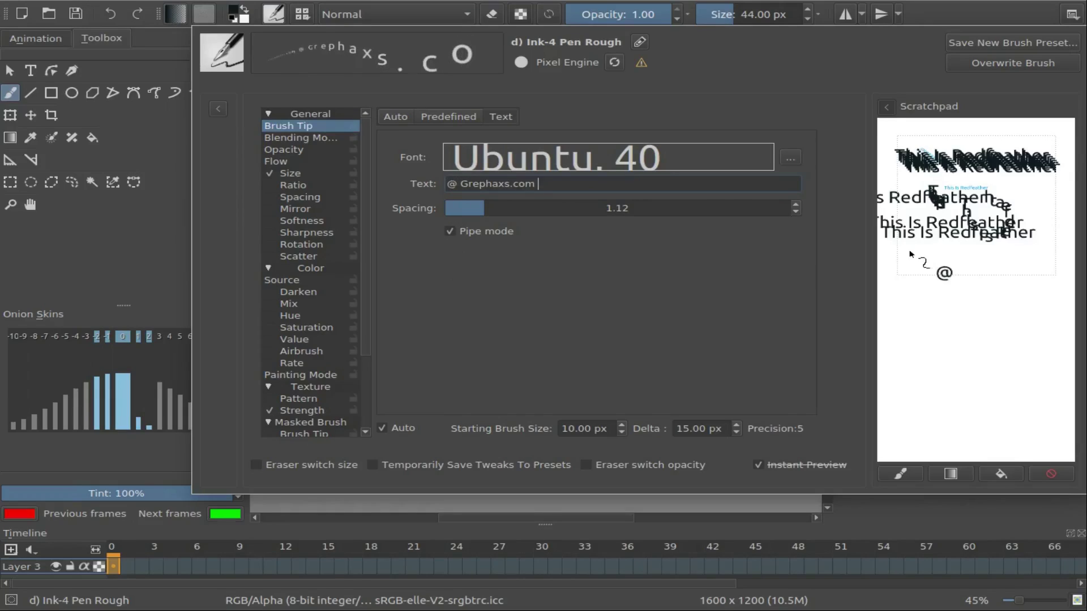
- Turn off pipe mode and stamp "@ Grephaxs.com" once on Layer 3, beside the right end of the arc text
left_click(450, 231)
left_click(535, 208)
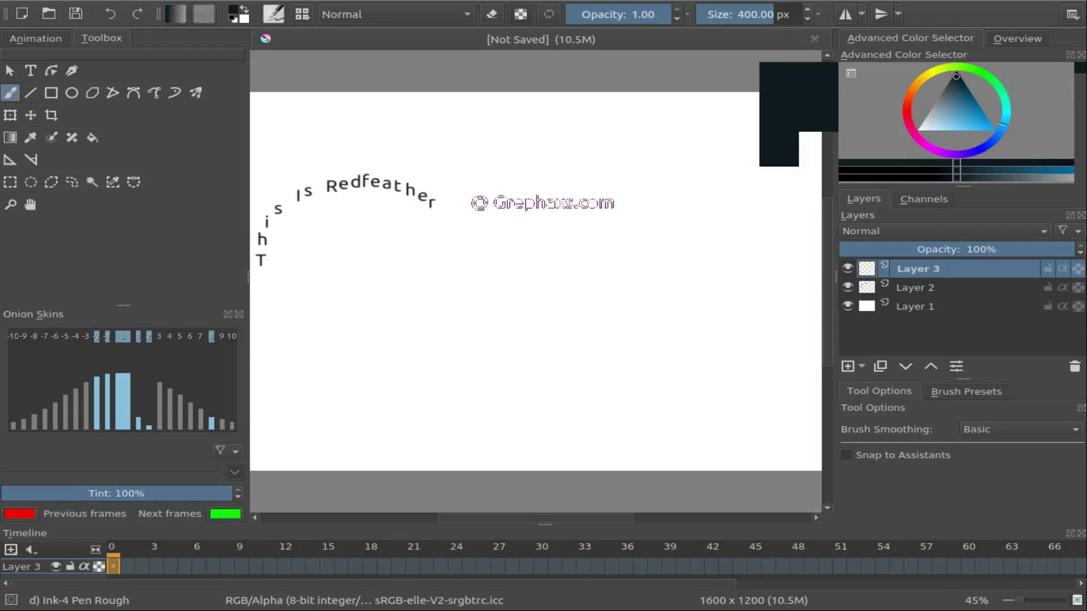
left_click(542, 203)
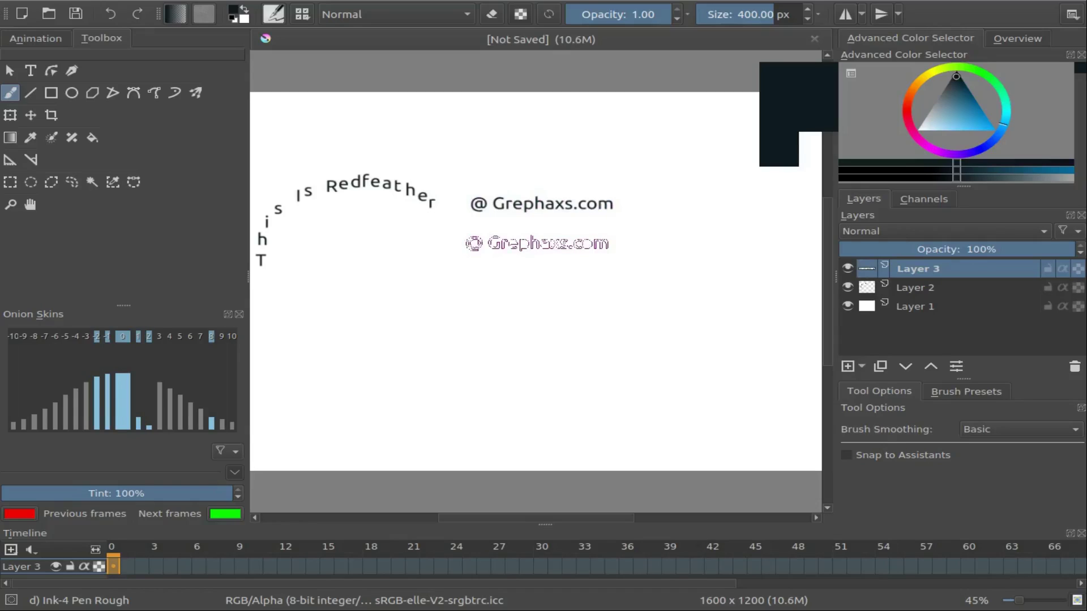
- Change the brush from the text tip back to the auto tip and close the brush settings
left_click(274, 16)
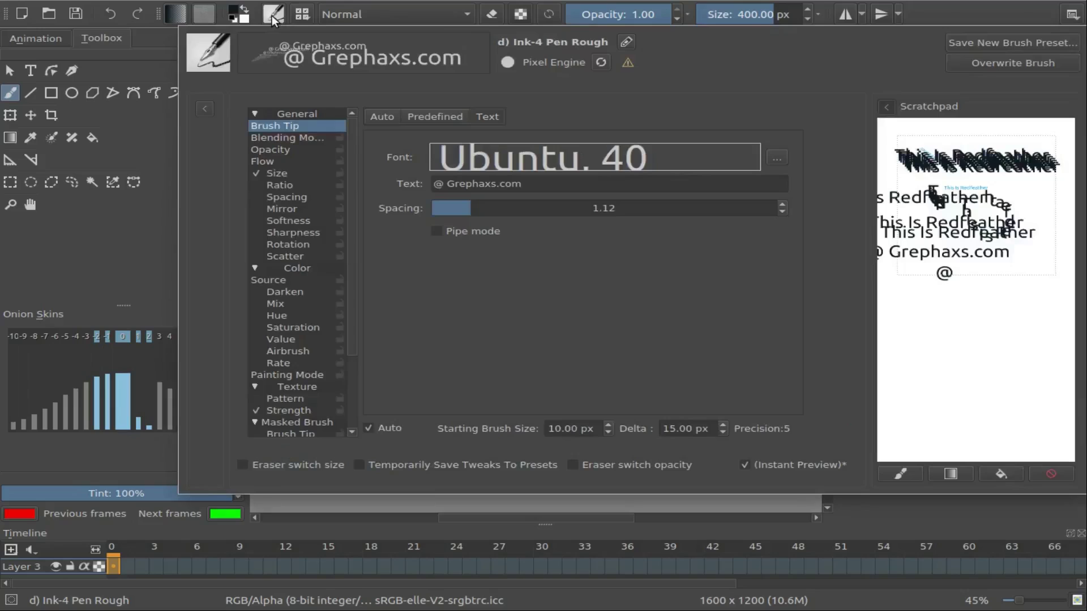
left_click(376, 115)
left_click(154, 212)
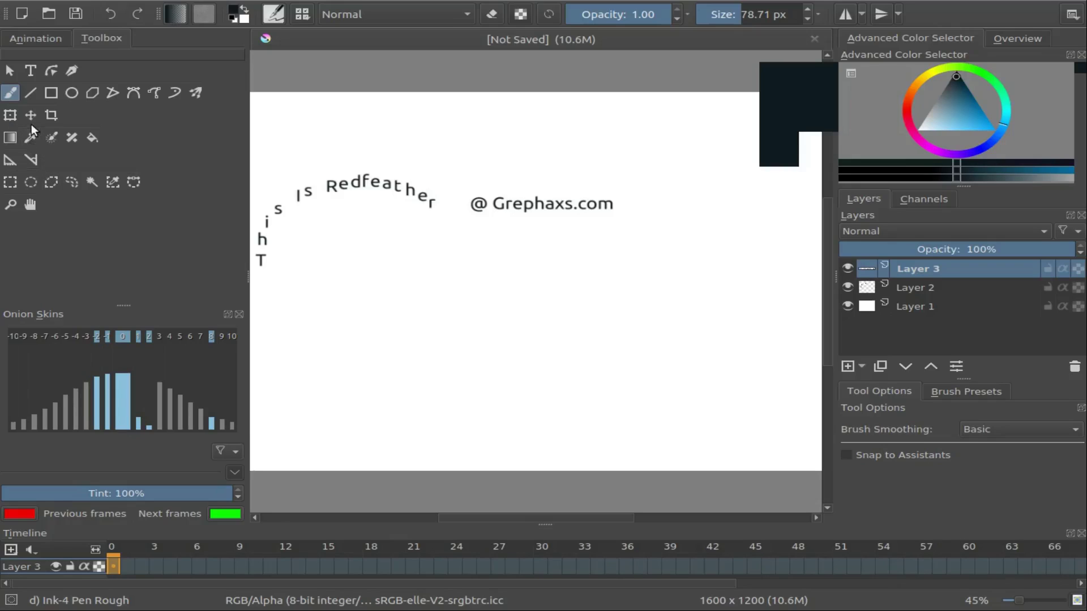
- Transform the "@ Grephaxs.com" text, stretching it wide between the arc text and the canvas's right edge and making it slightly taller
left_click(10, 116)
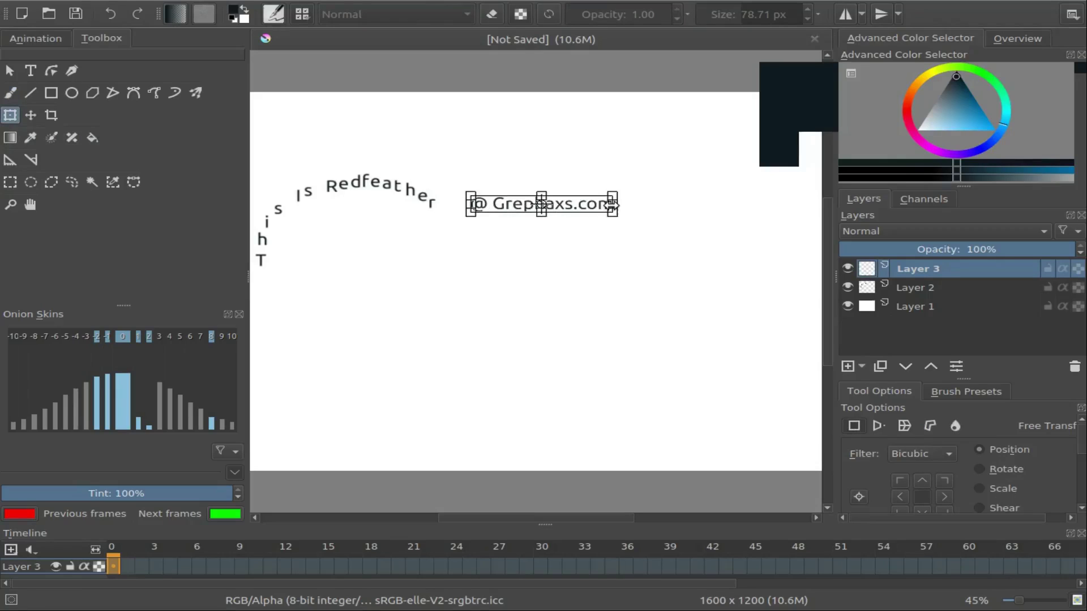
left_click_drag(613, 206, 810, 206)
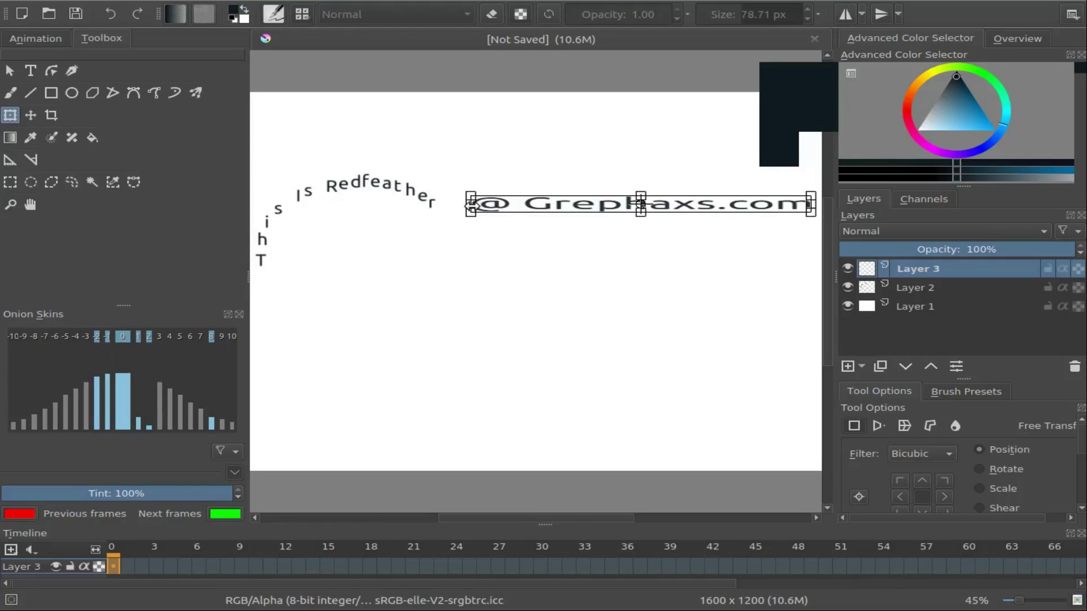
left_click_drag(471, 205, 449, 207)
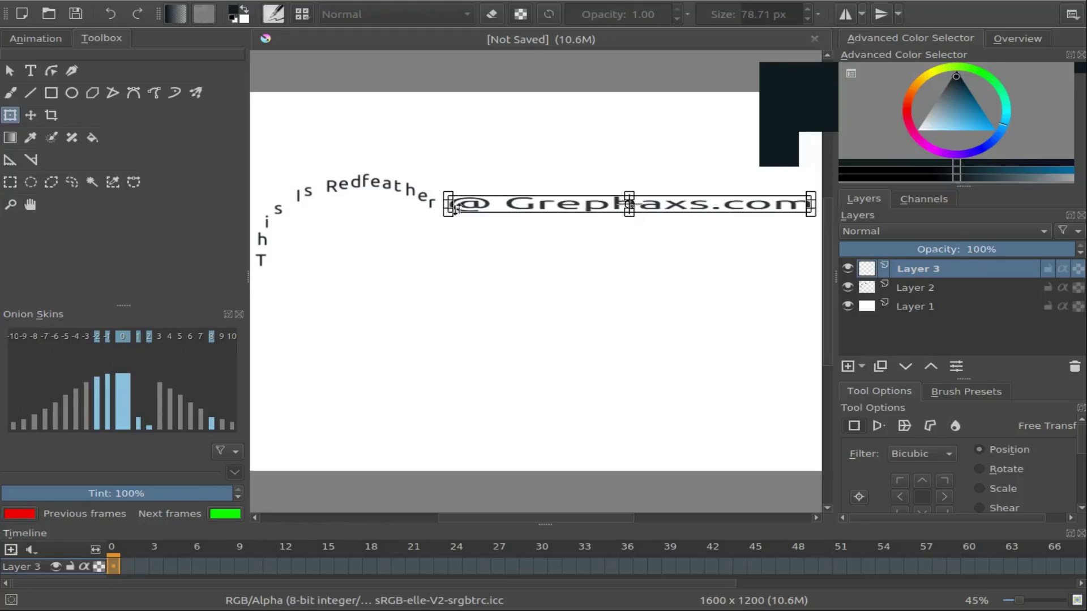
left_click_drag(629, 197, 627, 189)
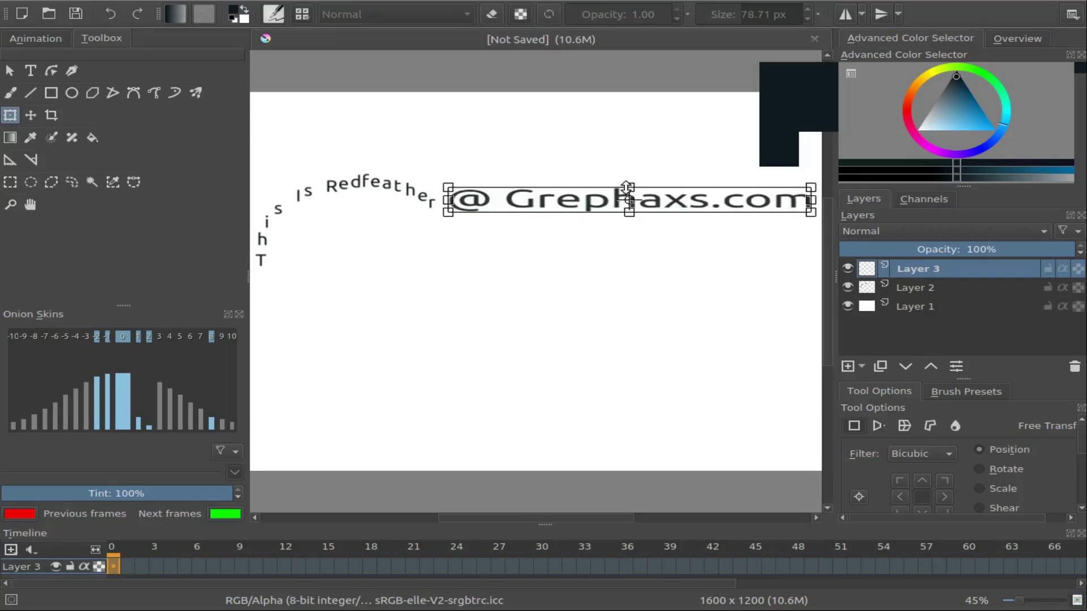
left_click(37, 121)
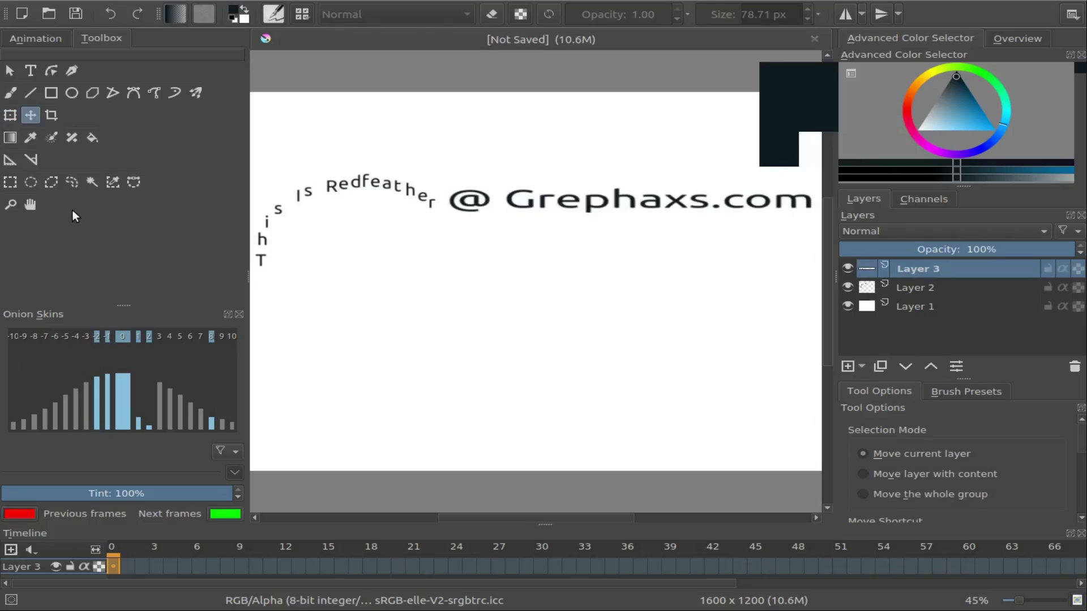
- Select the "@ Grephaxs.com" text with a rectangle and move it slightly left and down against the end of "Redfeather"
left_click(10, 182)
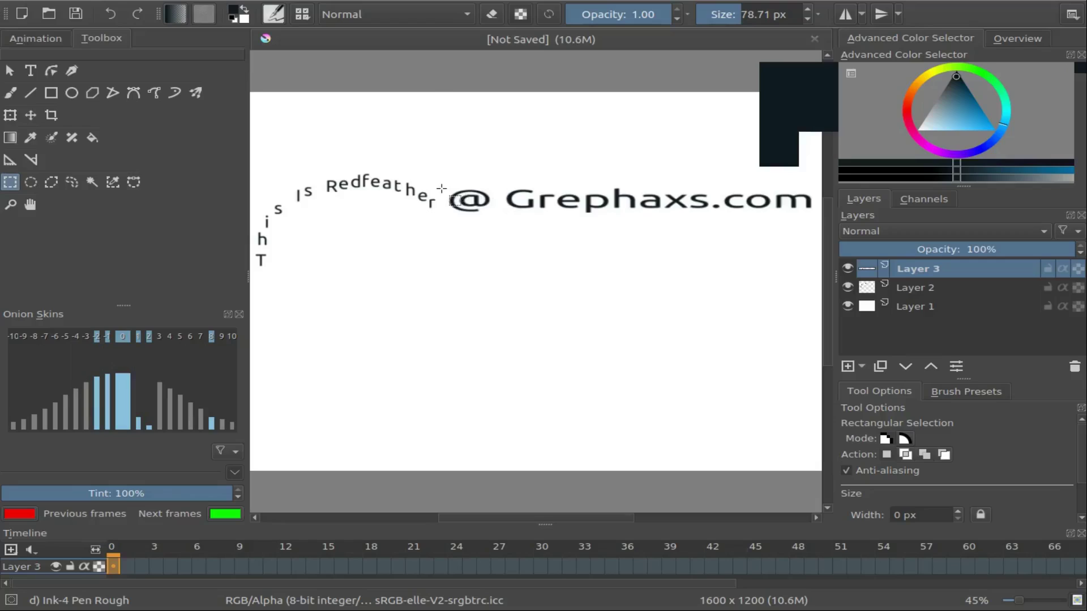
left_click_drag(442, 188, 816, 216)
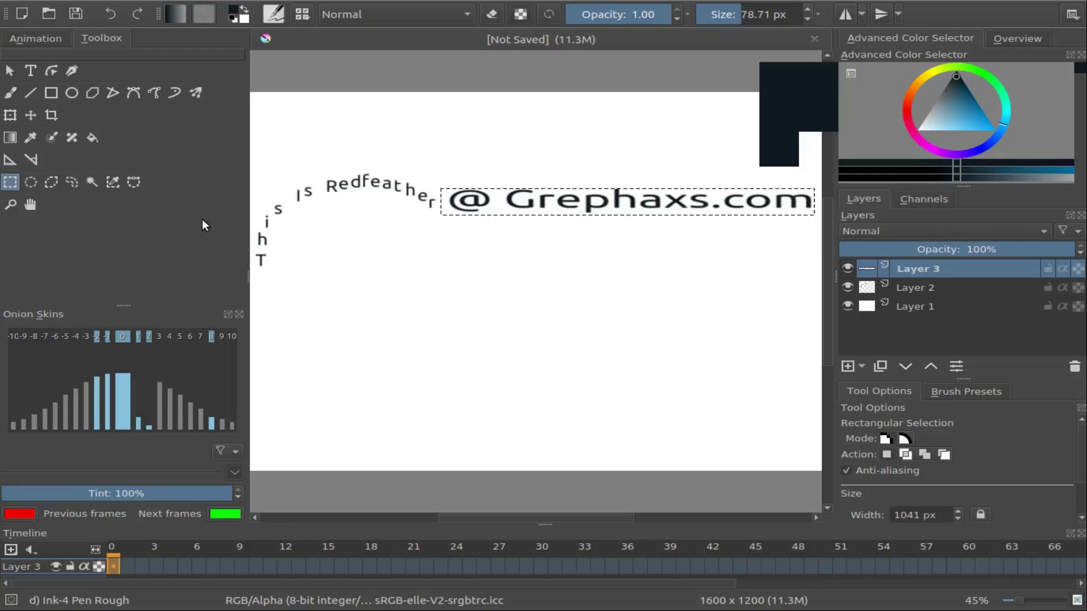
left_click(31, 115)
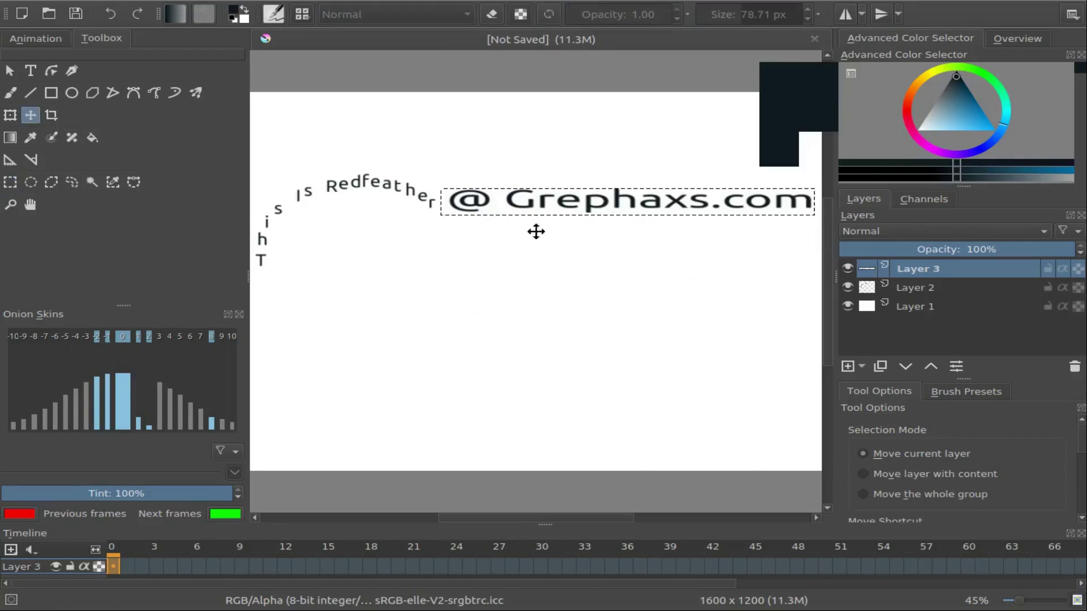
left_click_drag(621, 202, 611, 205)
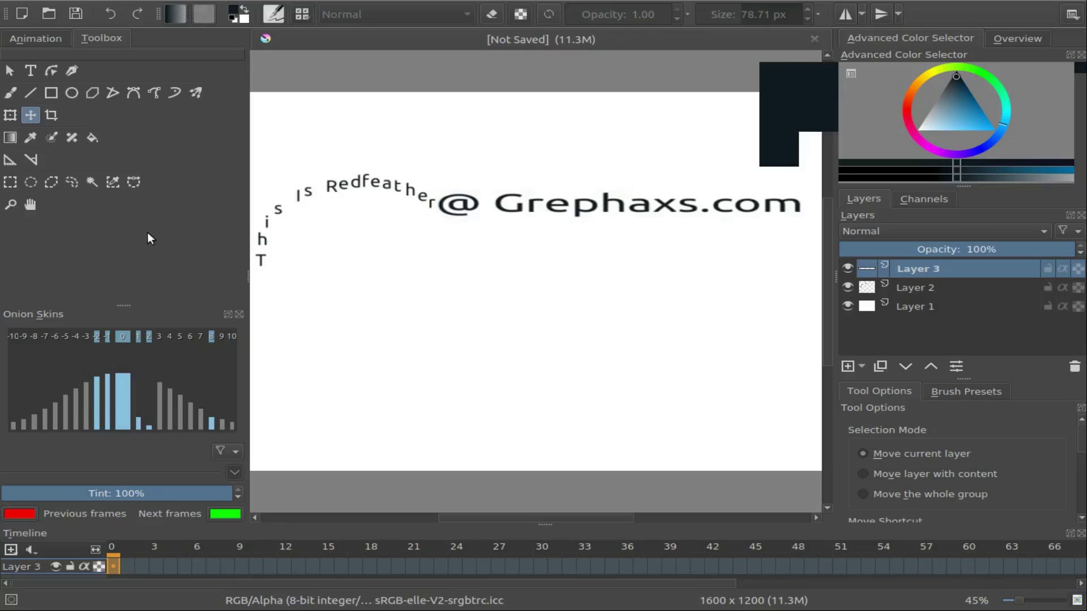
- Widen the "@ Grephaxs.com" text to the canvas's right edge with a transform, and clear the selection
left_click(10, 115)
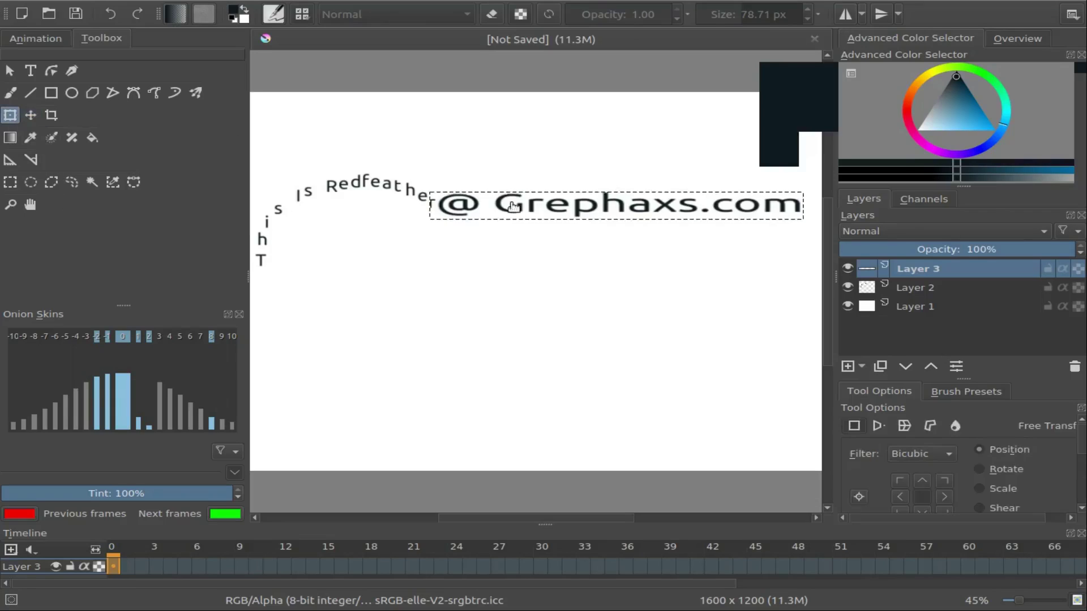
key("b")
right_click(196, 225)
left_click(202, 25)
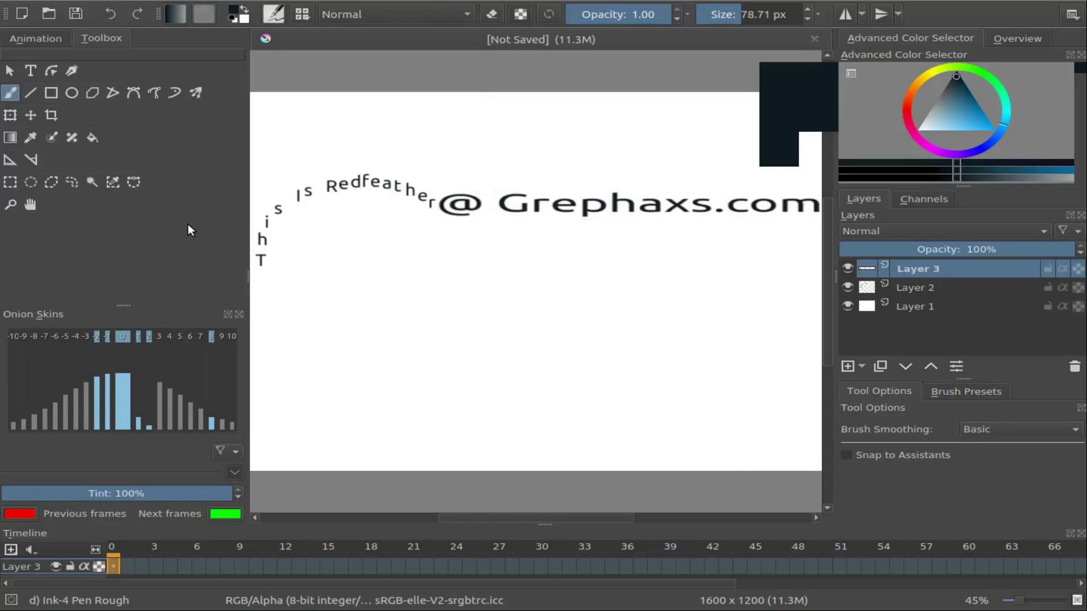
- Set the opacity of the white background layer, Layer 1, to 0% in its layer properties
left_click(908, 309)
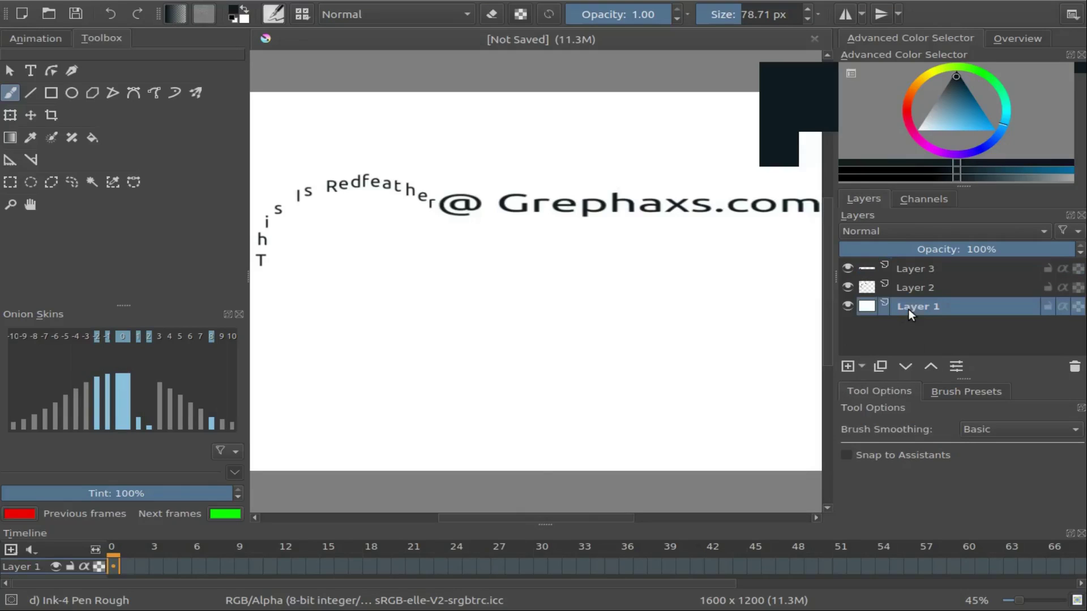
left_click(956, 369)
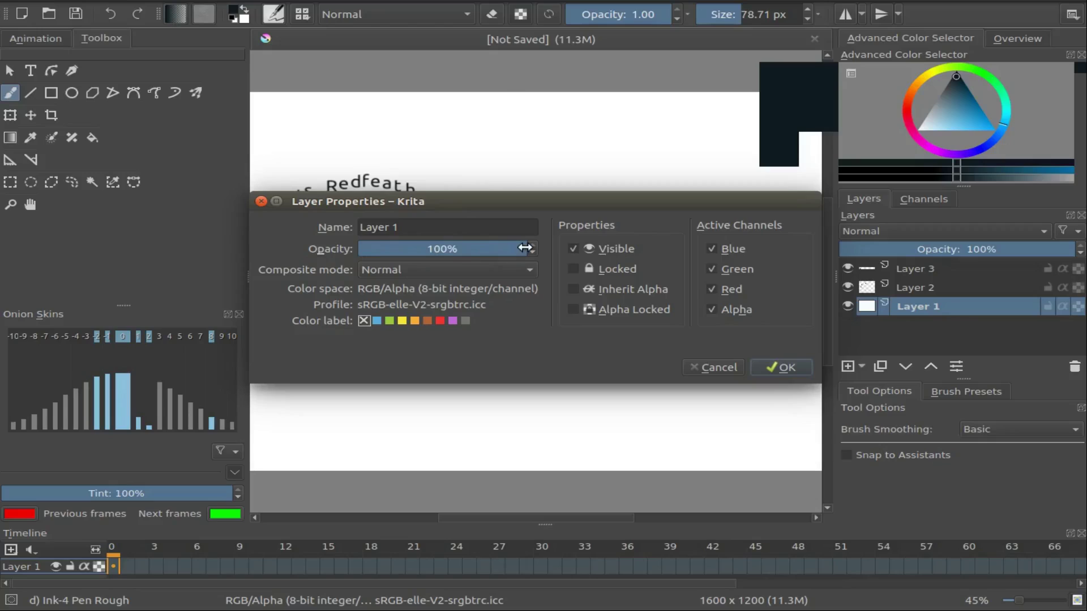
left_click_drag(524, 248, 354, 248)
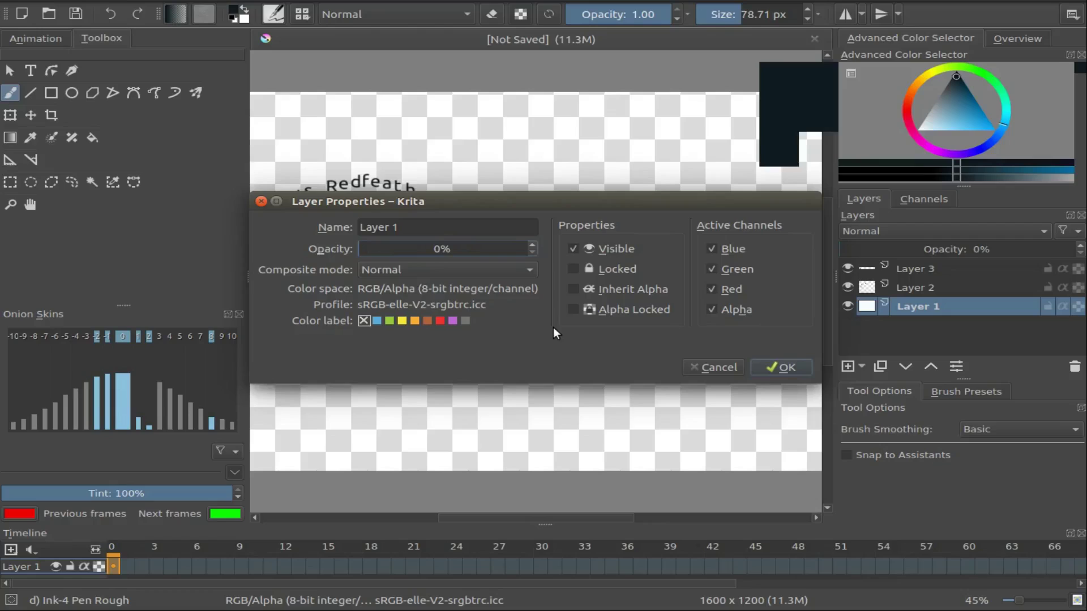
left_click(784, 368)
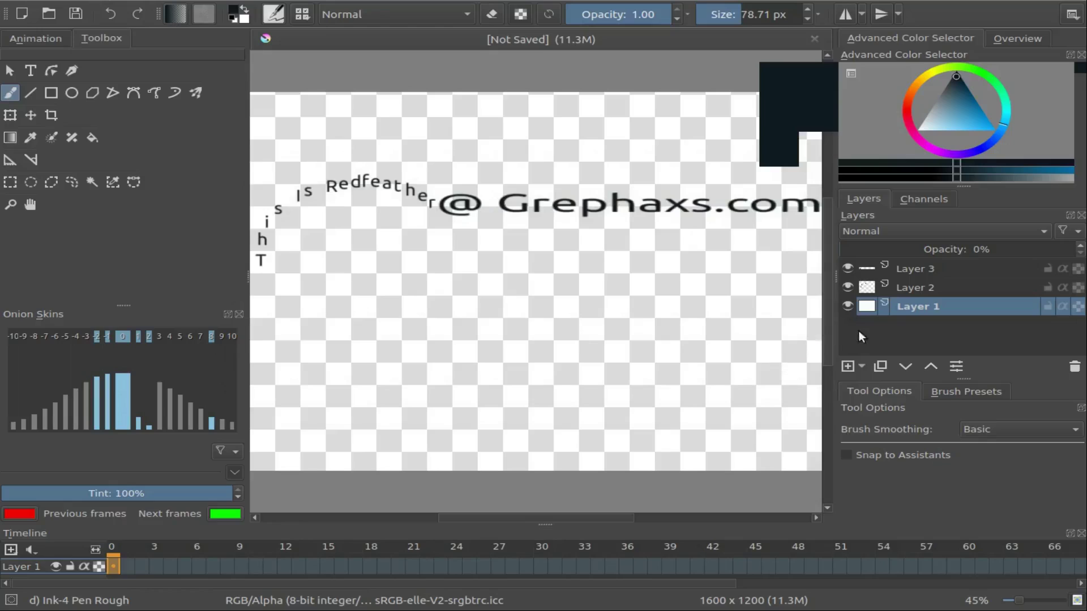
- Merge Layer 3 down into Layer 2, and merge the combined text layer down into Layer 1
left_click(912, 286)
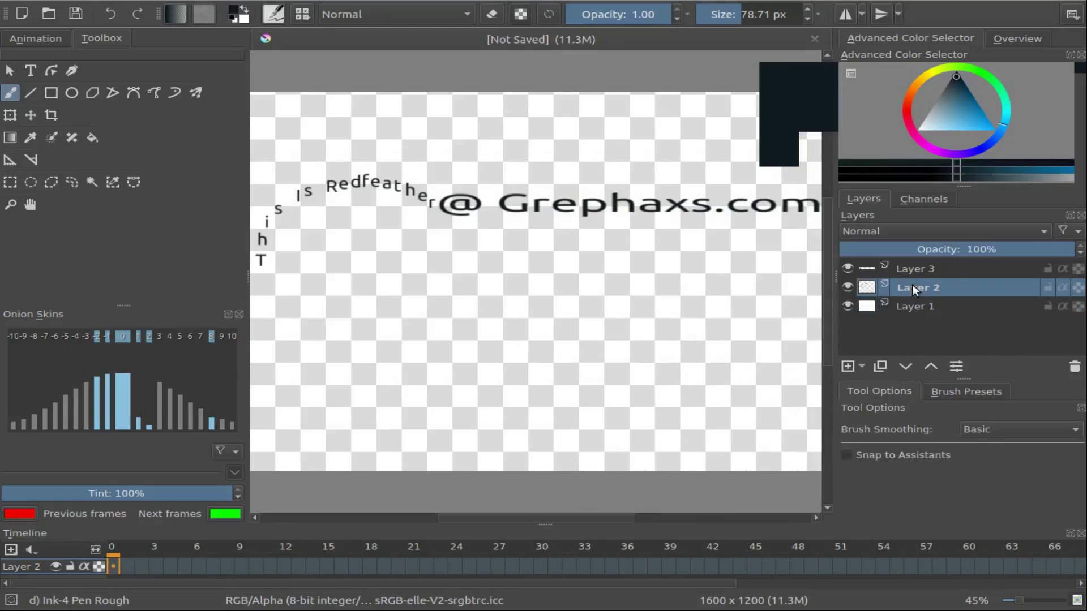
left_click(918, 268)
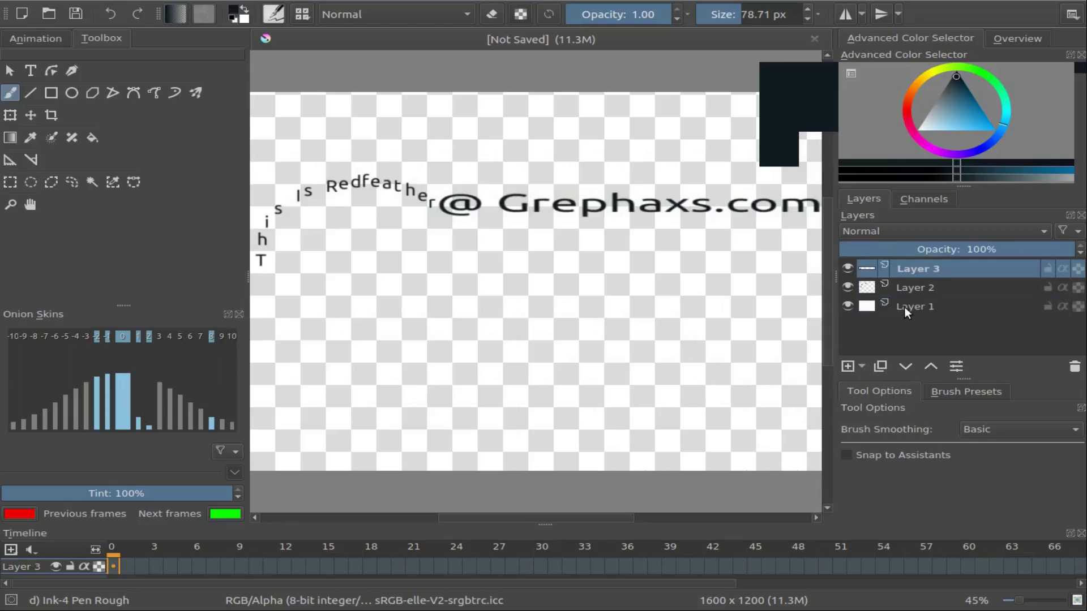
mouse_move(915, 269)
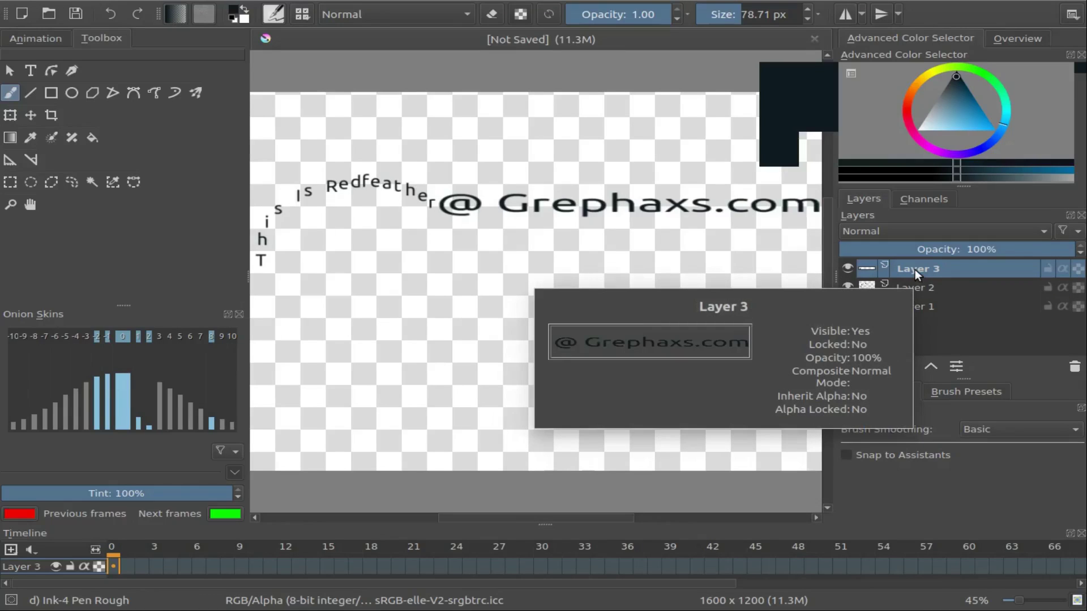
right_click(915, 270)
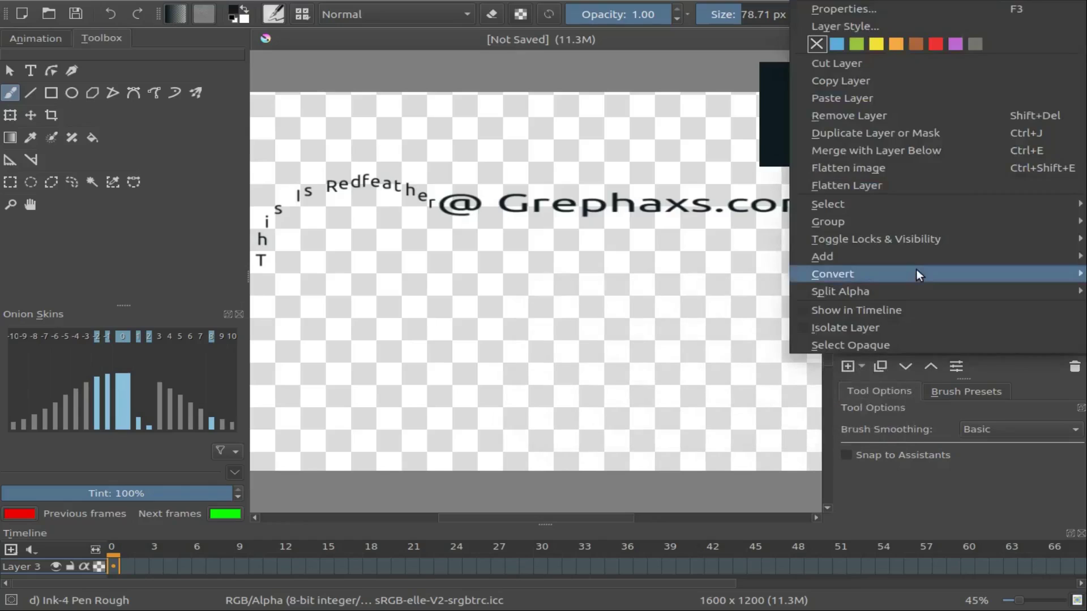
mouse_move(916, 270)
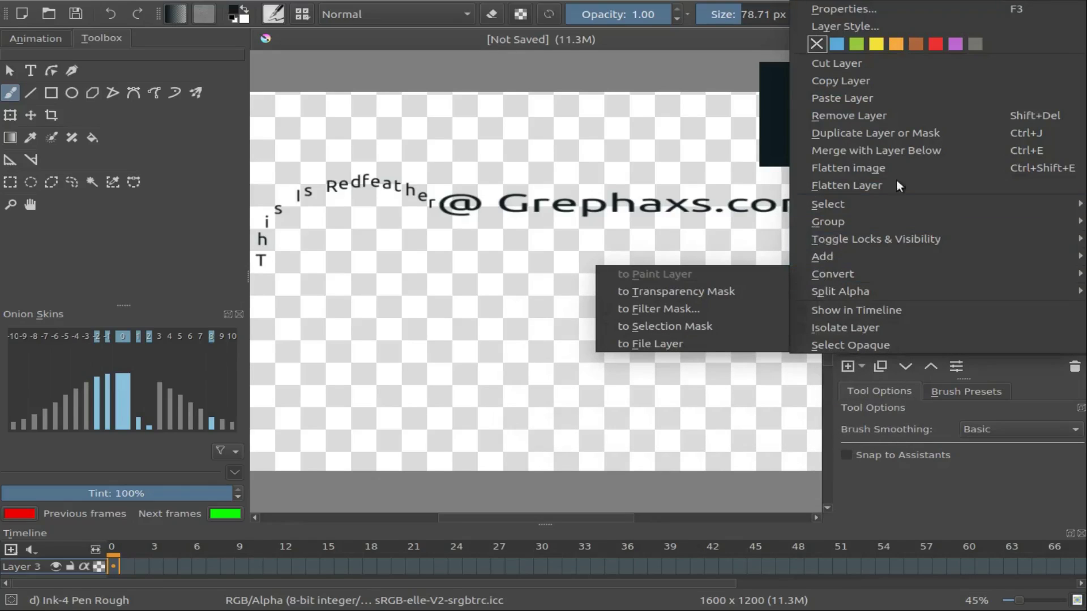
left_click(878, 152)
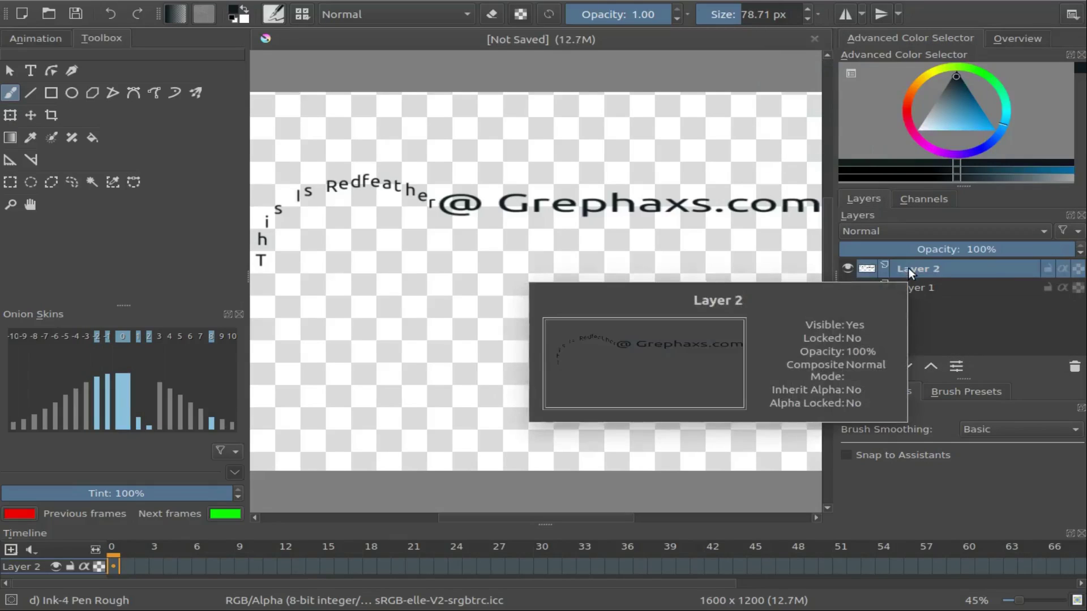
right_click(908, 268)
mouse_move(909, 266)
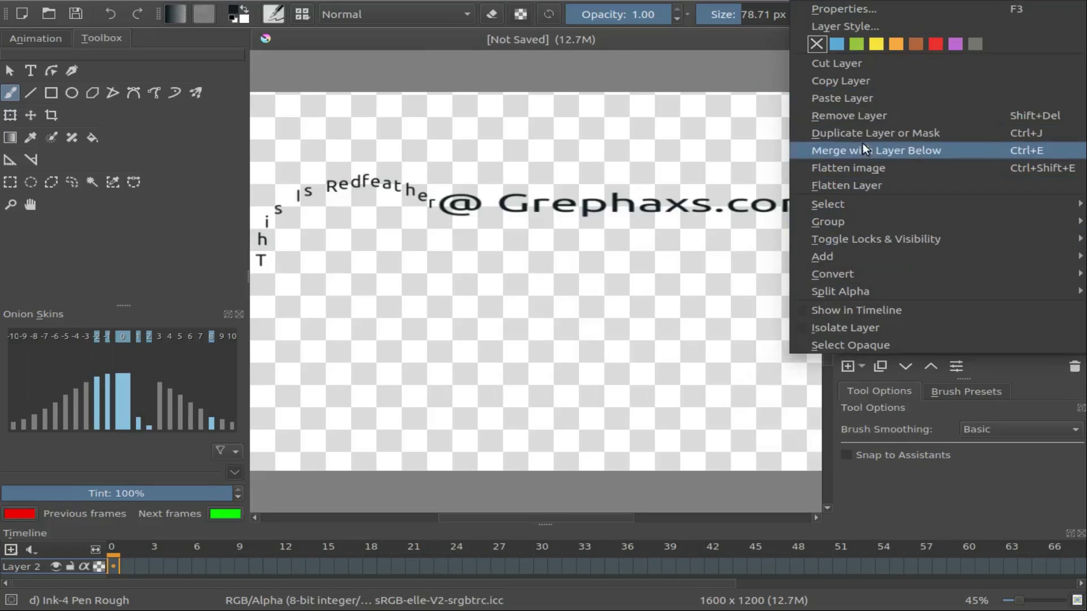
left_click(881, 151)
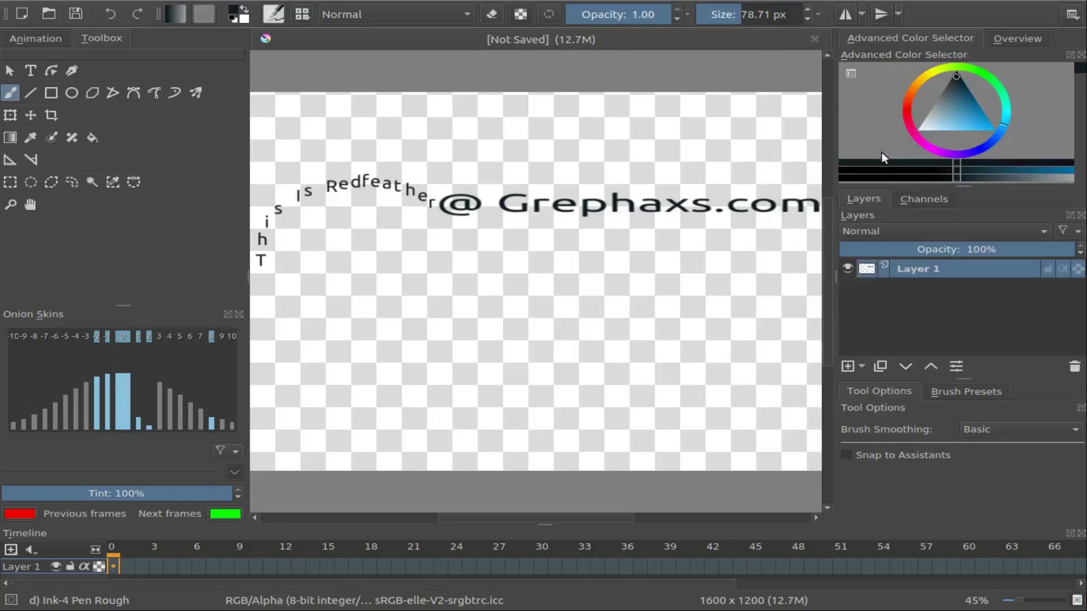
- Export the design to the Pictures folder as a PNG image named "G P H 2", accepting the PNG options with transparency stored
key("alt+f")
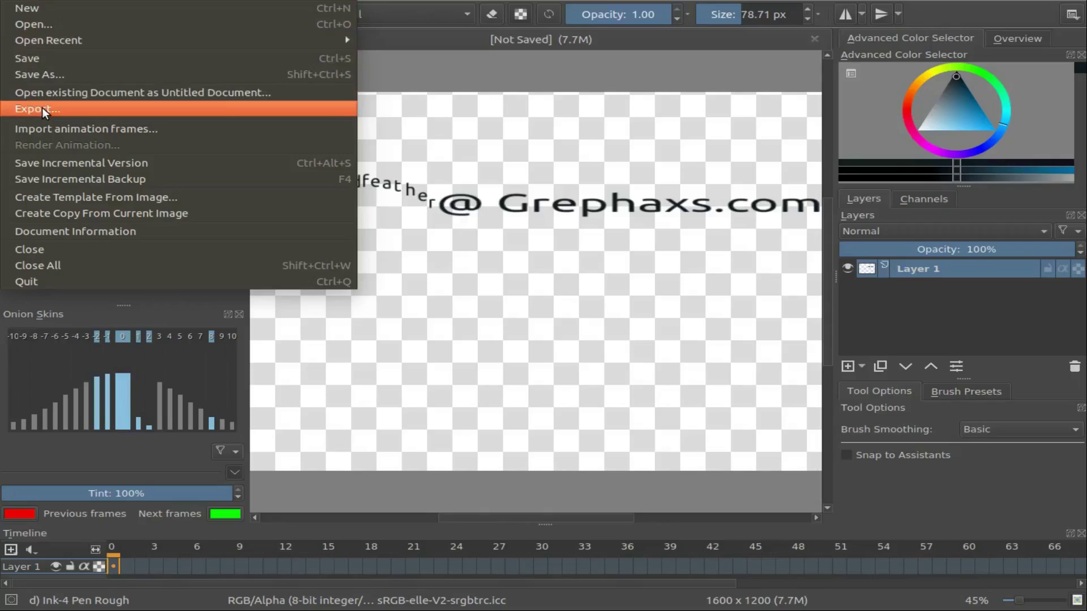
left_click(42, 107)
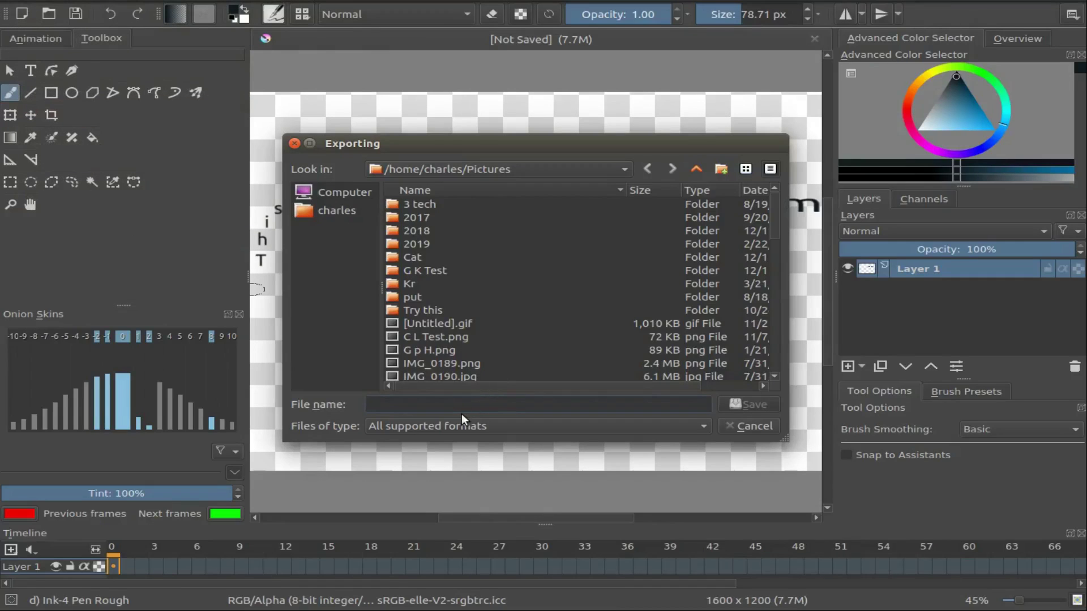
left_click(413, 404)
type("G P H 2")
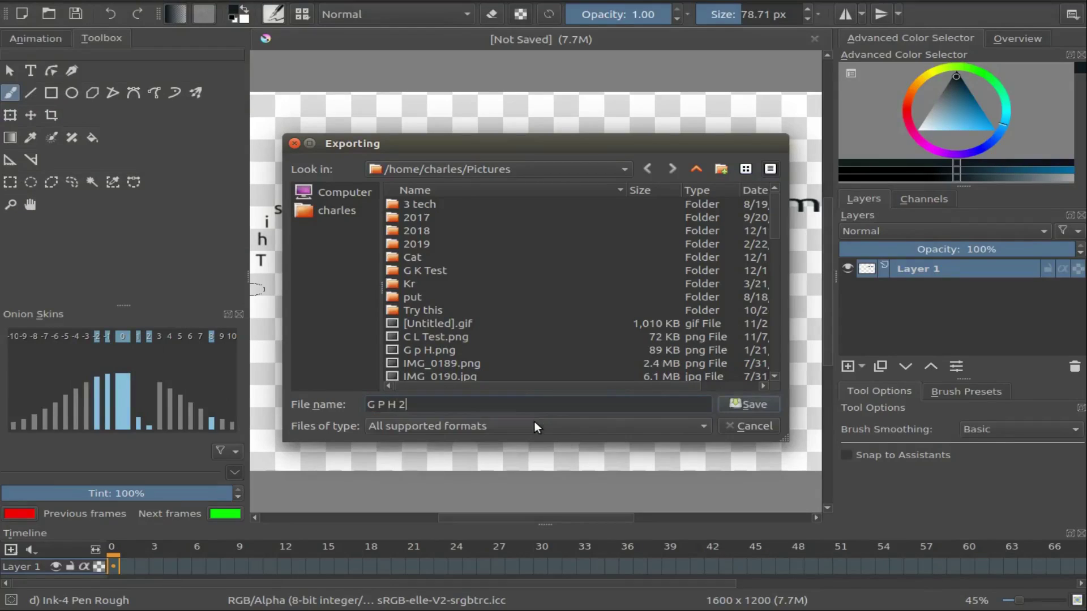
left_click(702, 426)
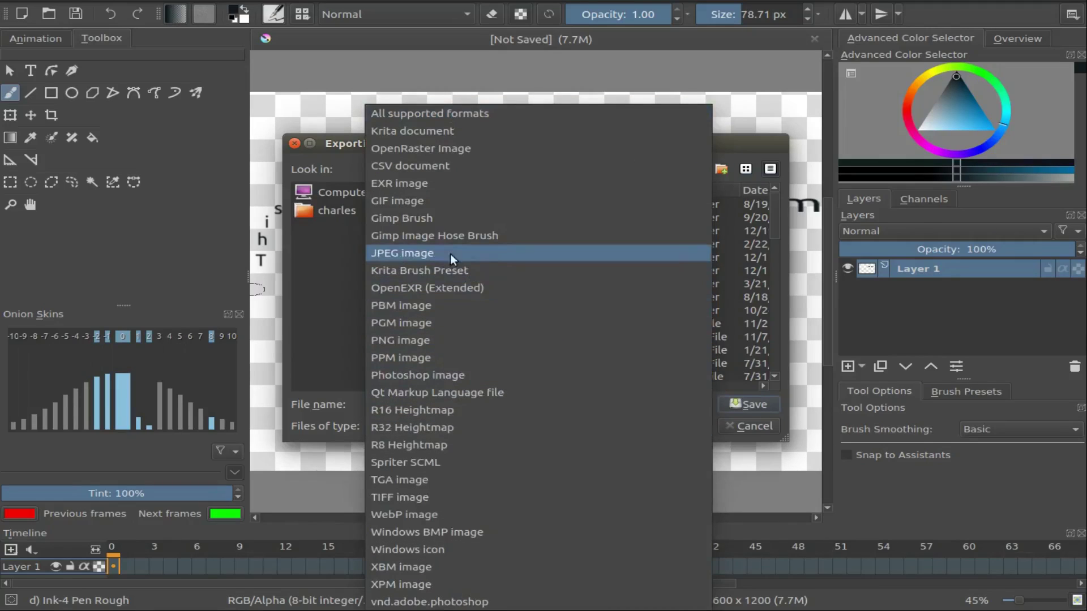
left_click(413, 341)
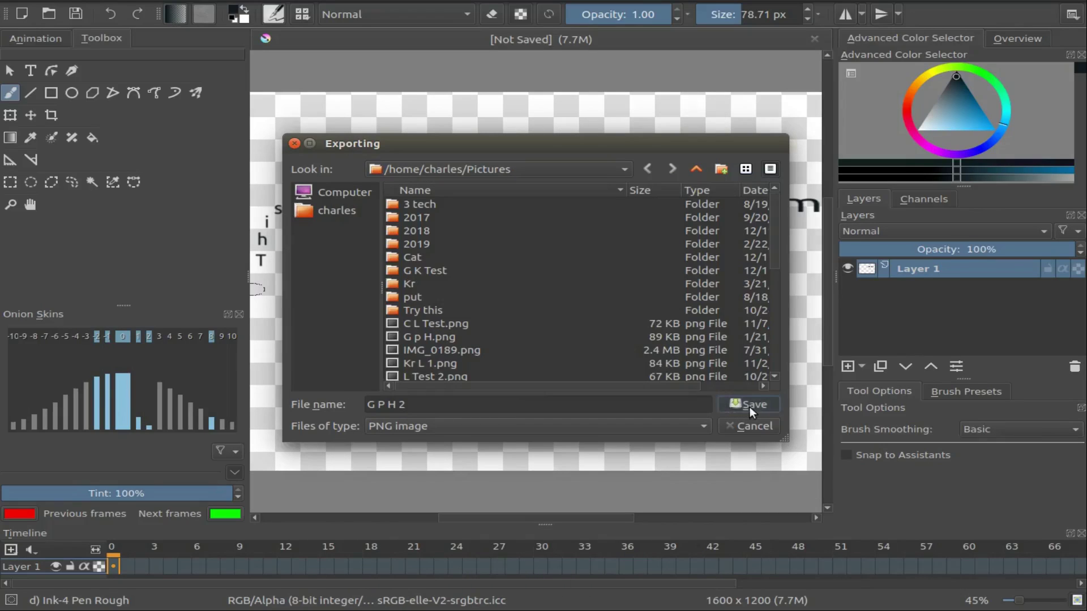
left_click(750, 405)
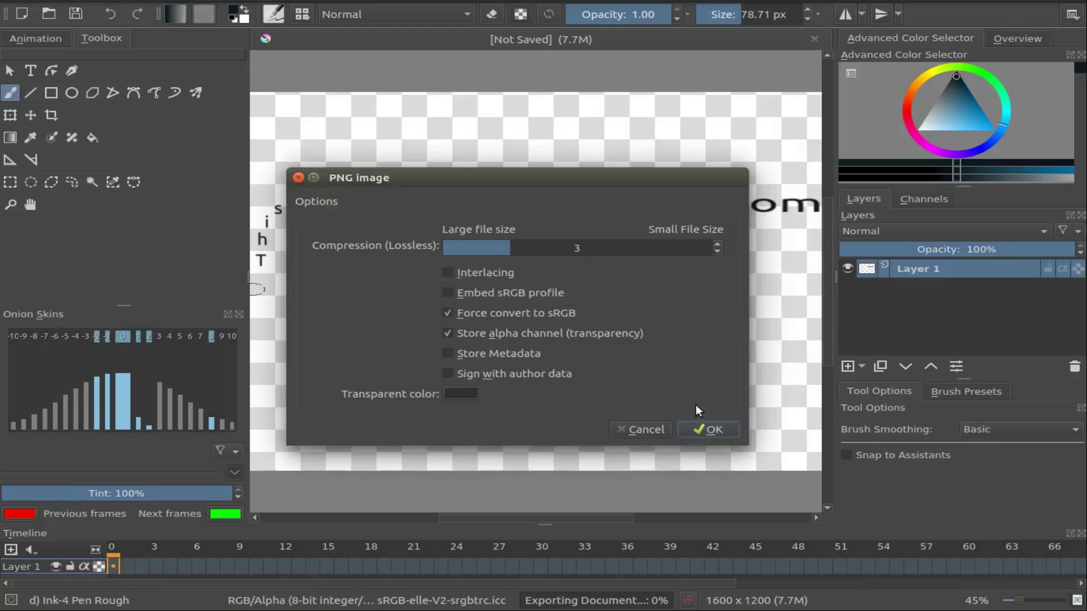
left_click(712, 430)
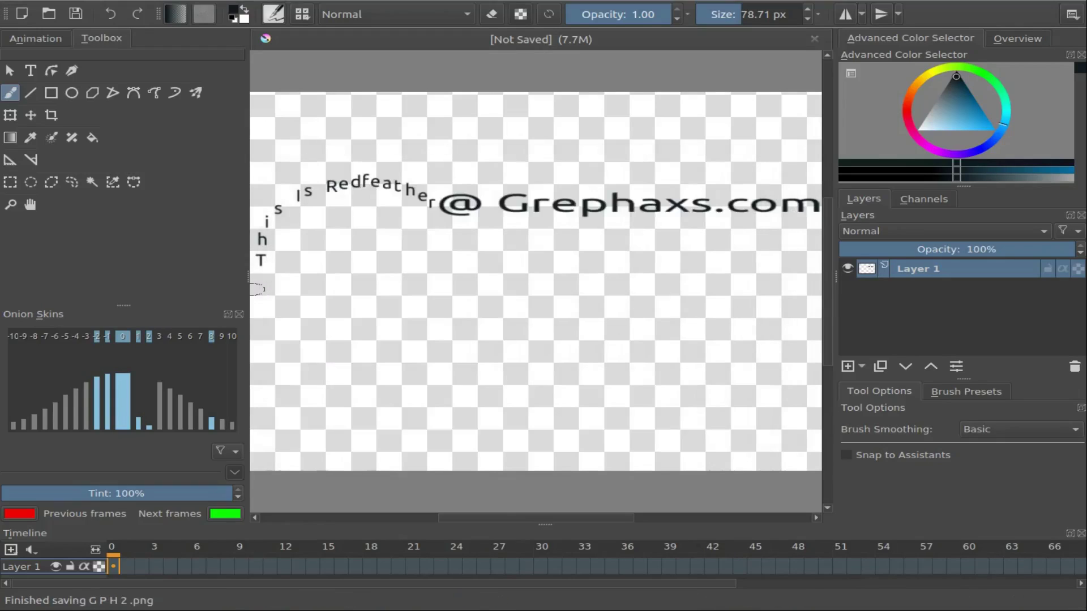